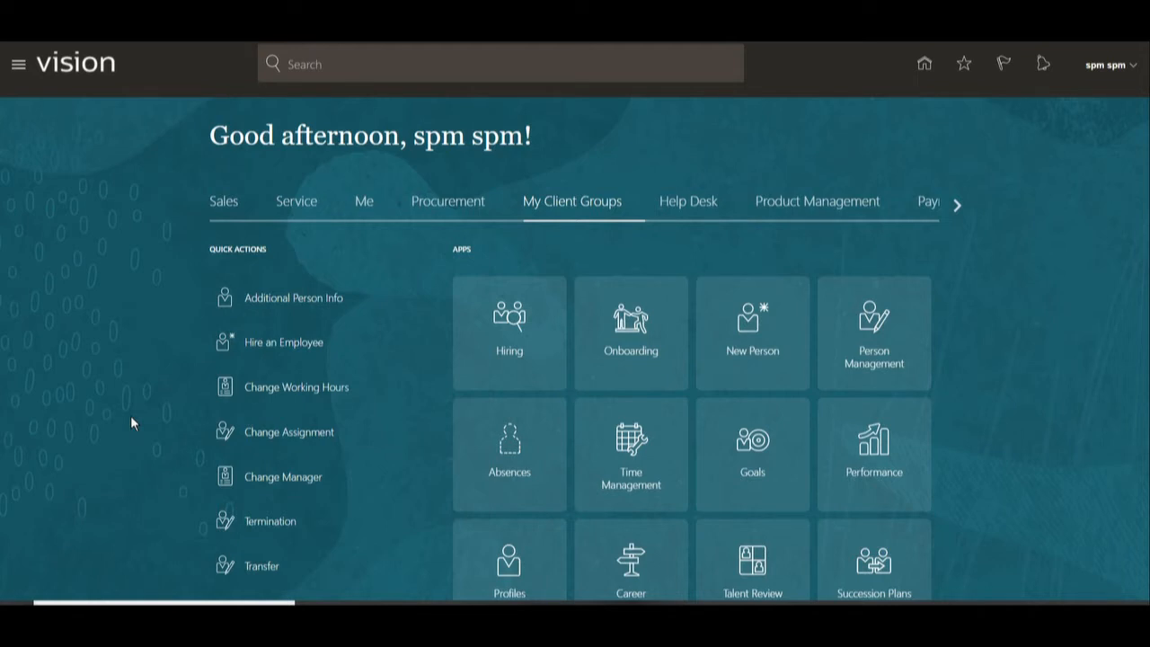
- Open Person Management, search by the employee's person number, and open the matching employee's record
click(899, 363)
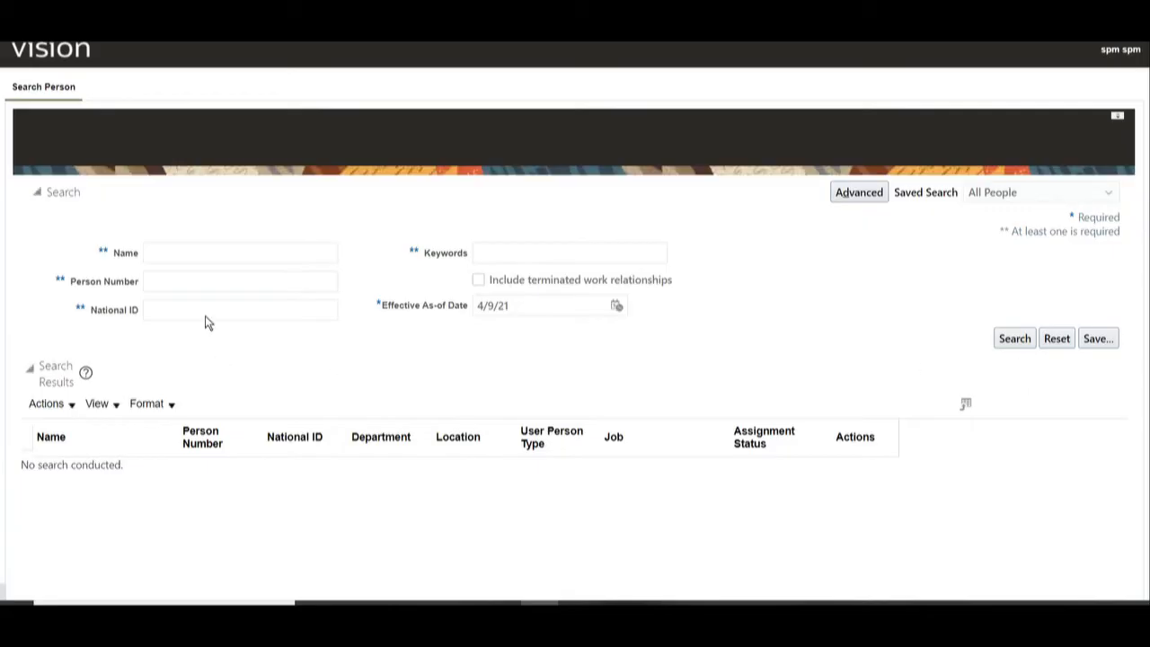
click(190, 281)
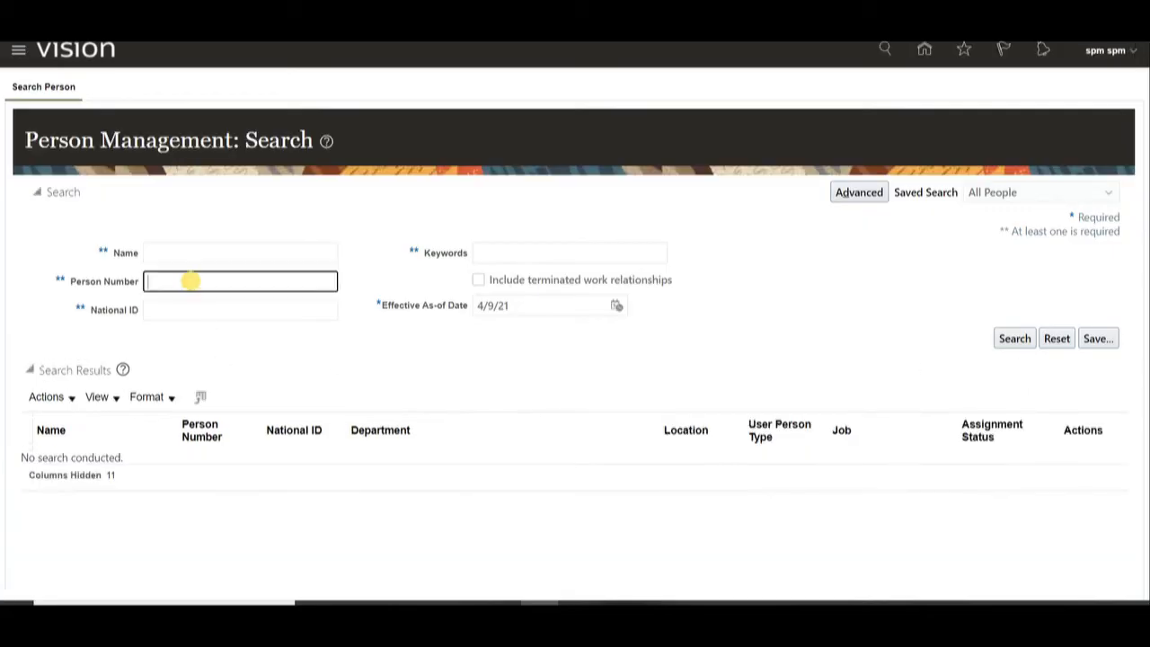
text(XXTEST1)
click(1017, 340)
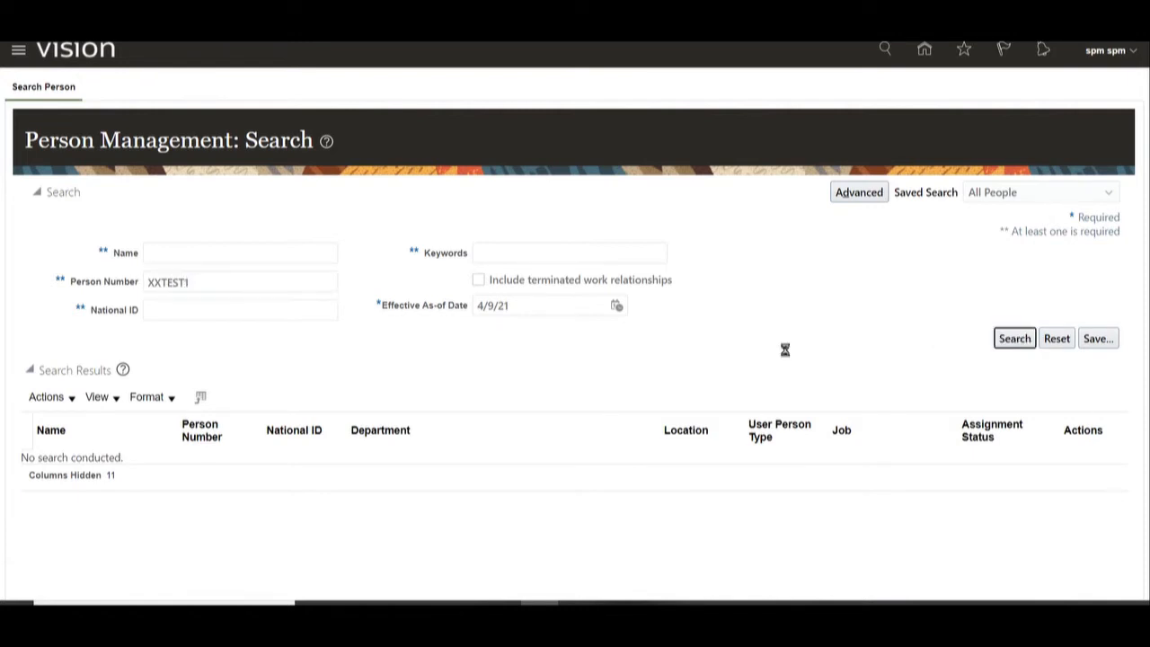
click(68, 464)
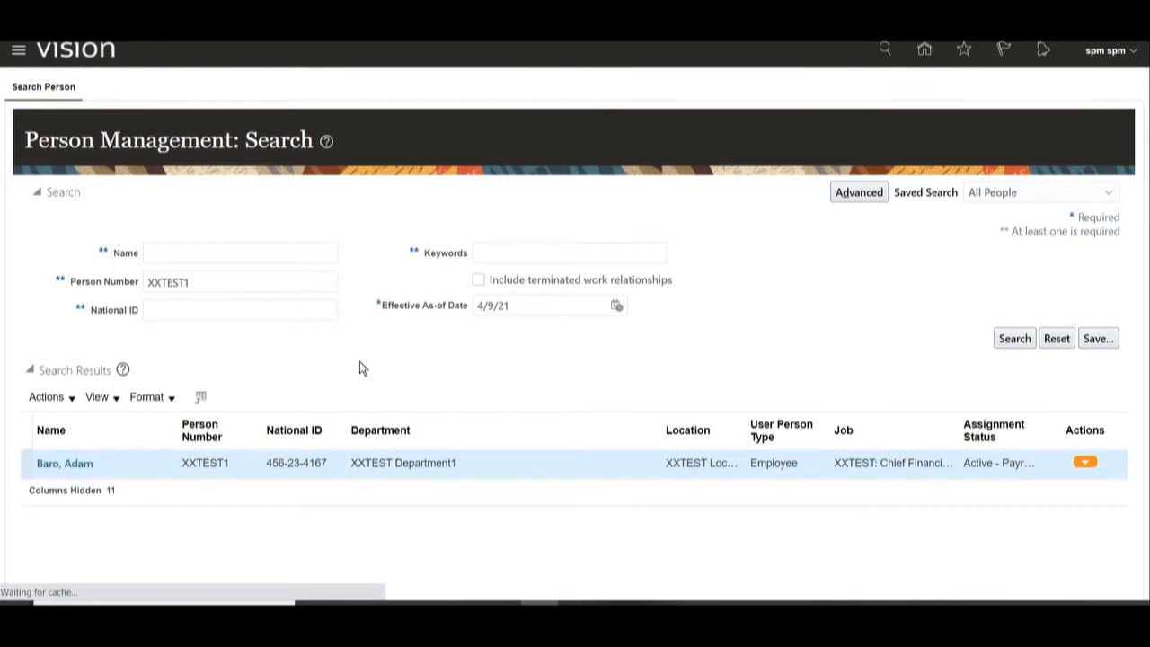
- Open the employee's Payroll Relationships page and check the assignment's Payroll Details for an assigned payroll
scroll(391, 437, down, 3)
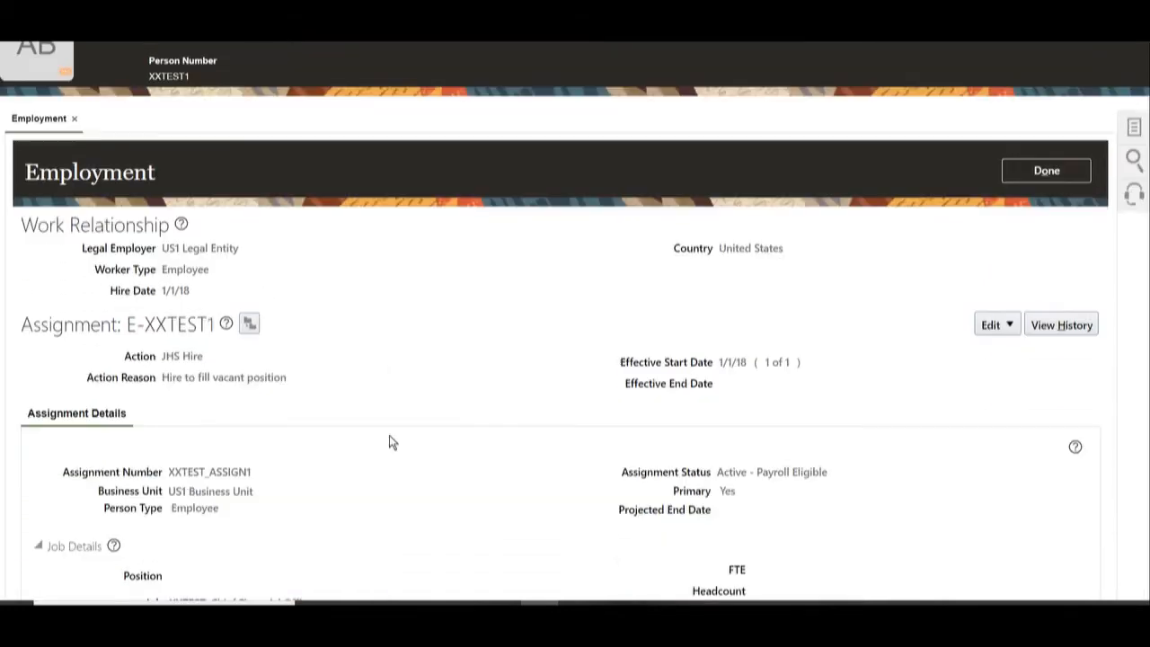
scroll(392, 439, up, 3)
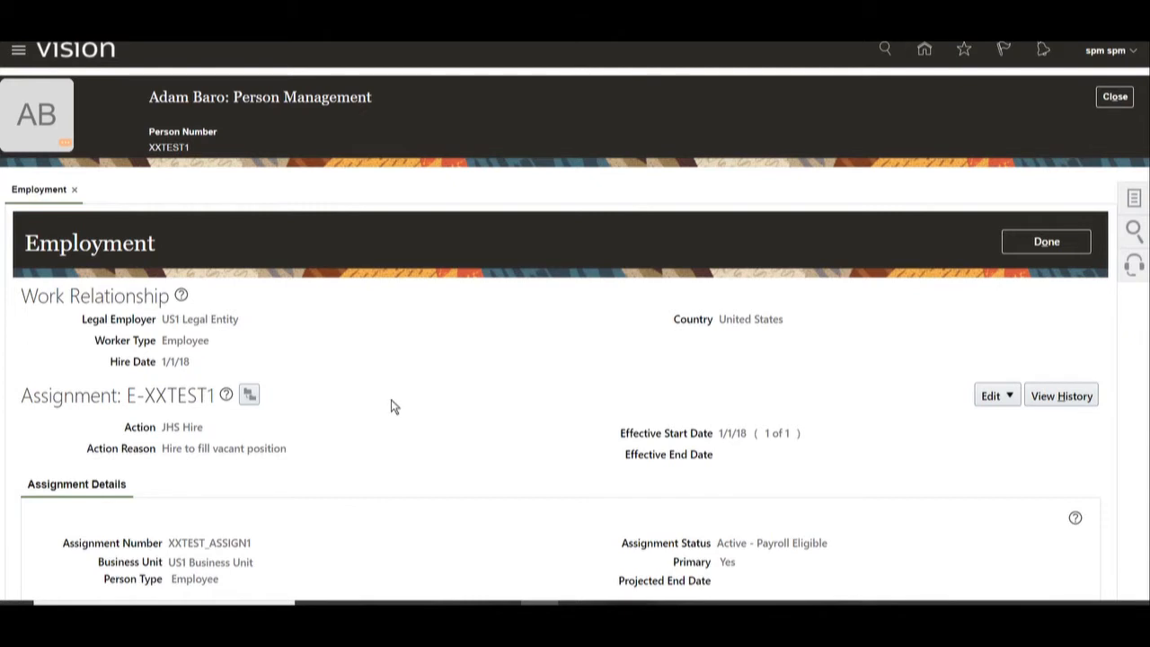
click(1132, 197)
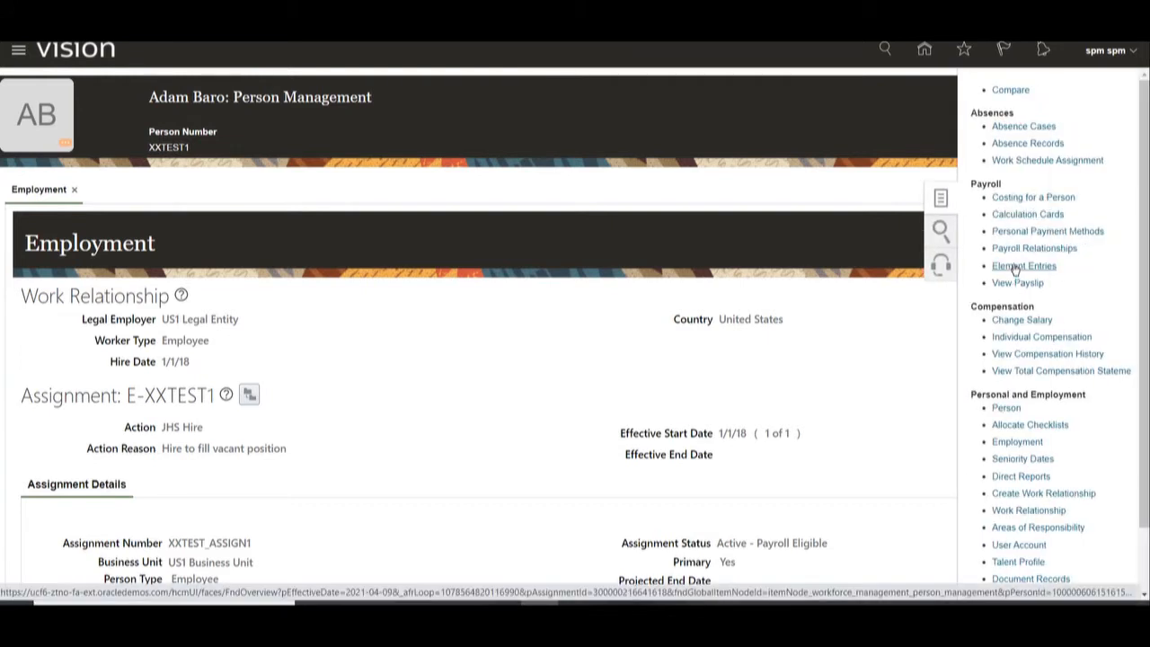
click(1017, 249)
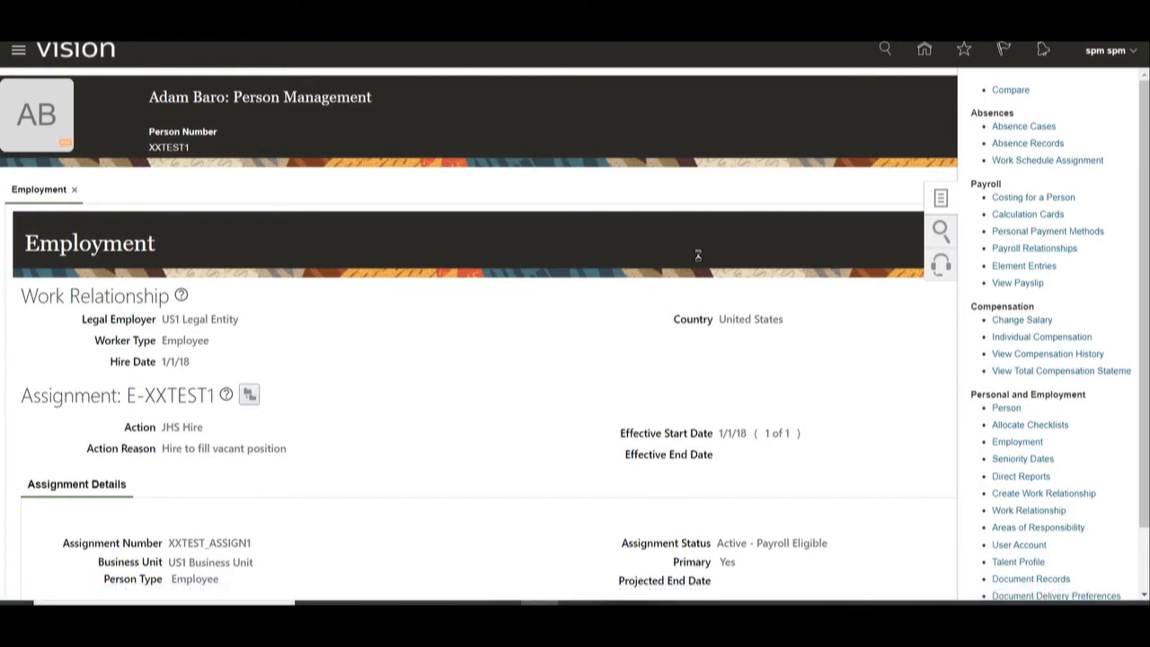
scroll(524, 352, down, 5)
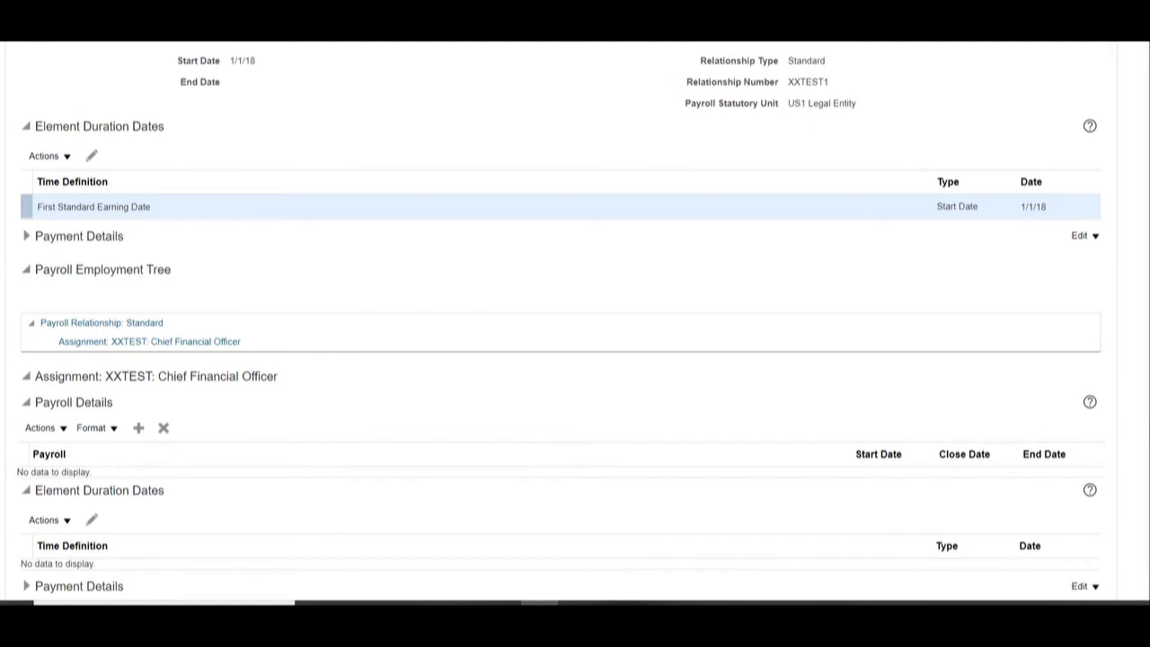
drag(30, 472, 108, 478)
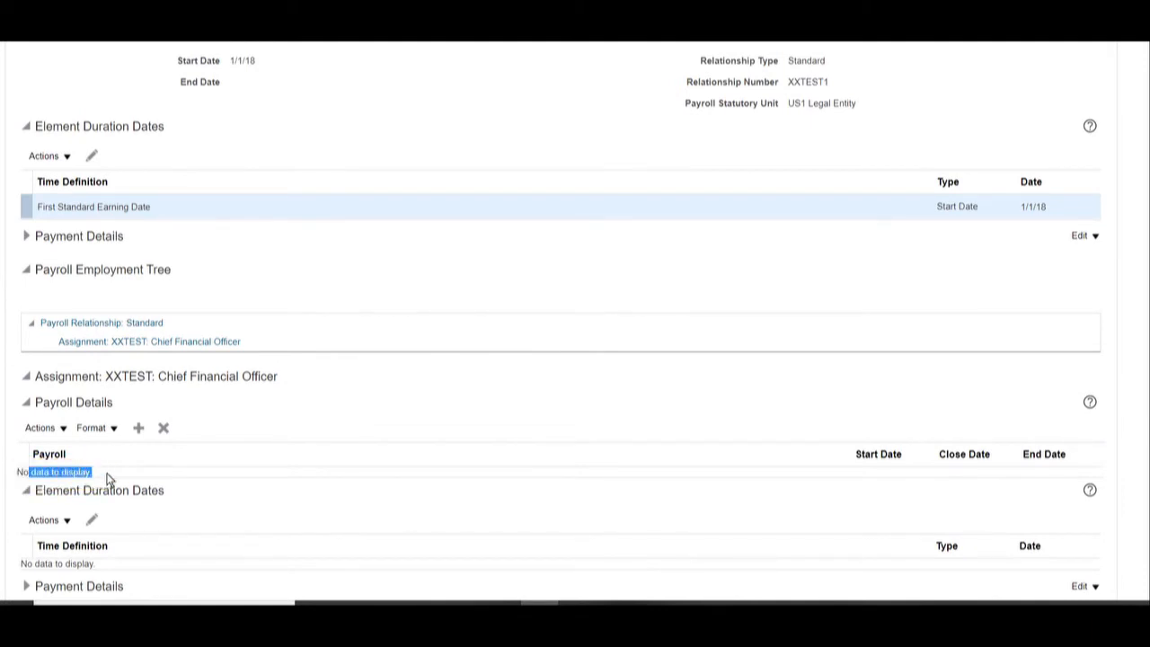
drag(30, 472, 106, 472)
scroll(108, 474, up, 5)
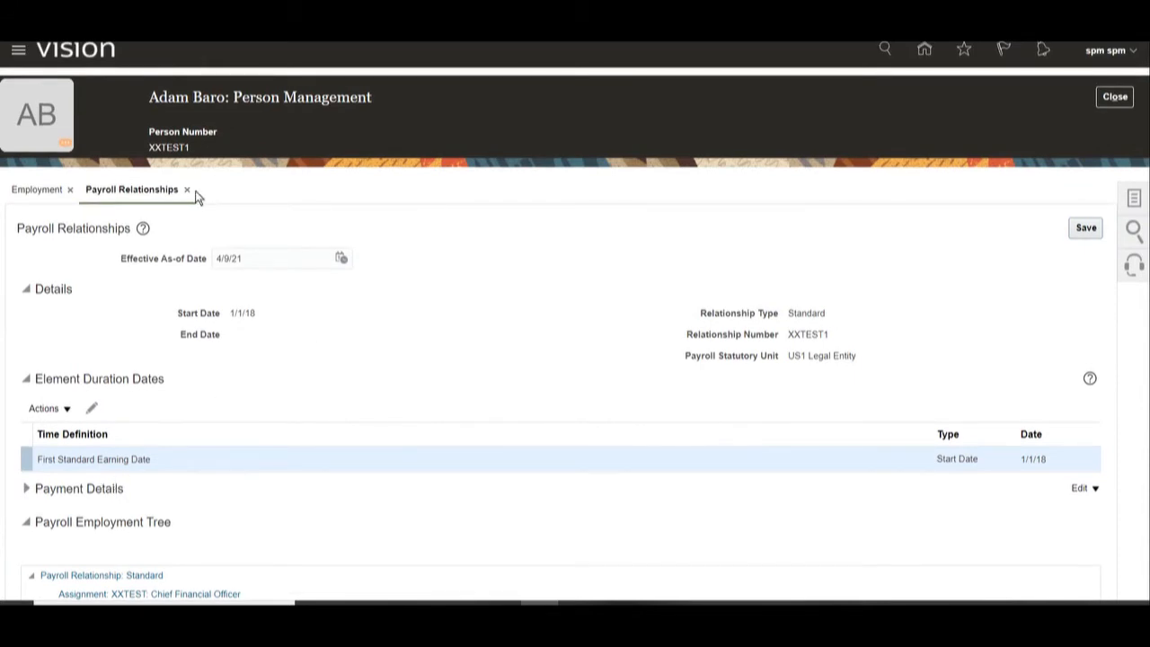
- Close Payroll Relationships and check the assignment number and legal employer on the Employment page
click(187, 192)
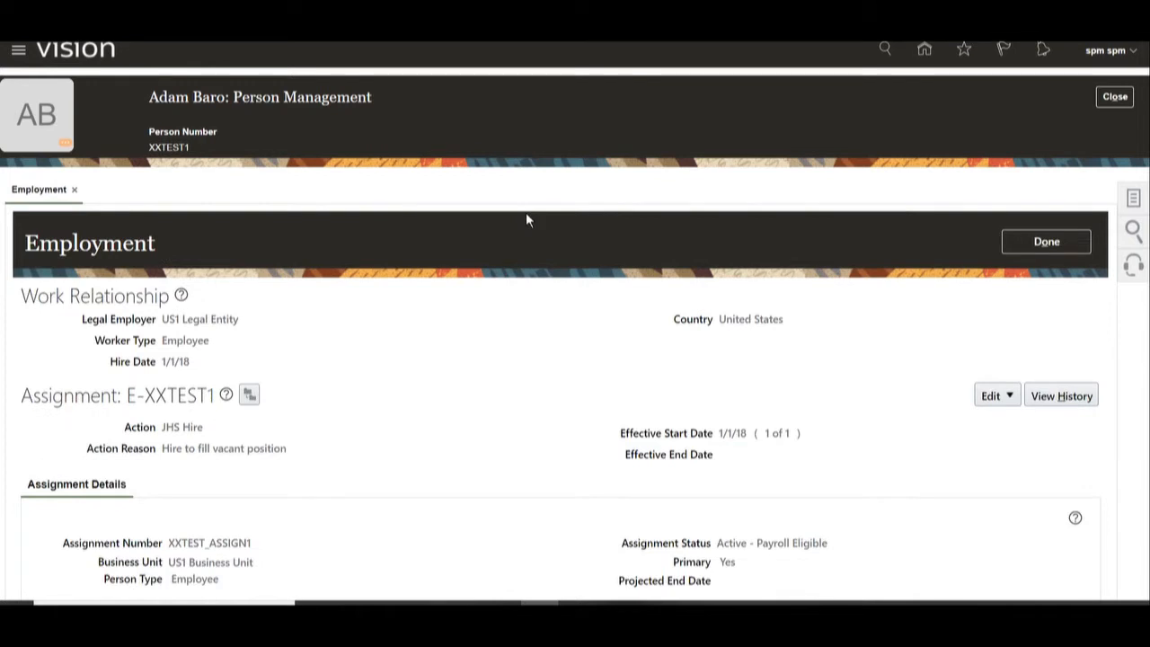
scroll(402, 340, down, 1)
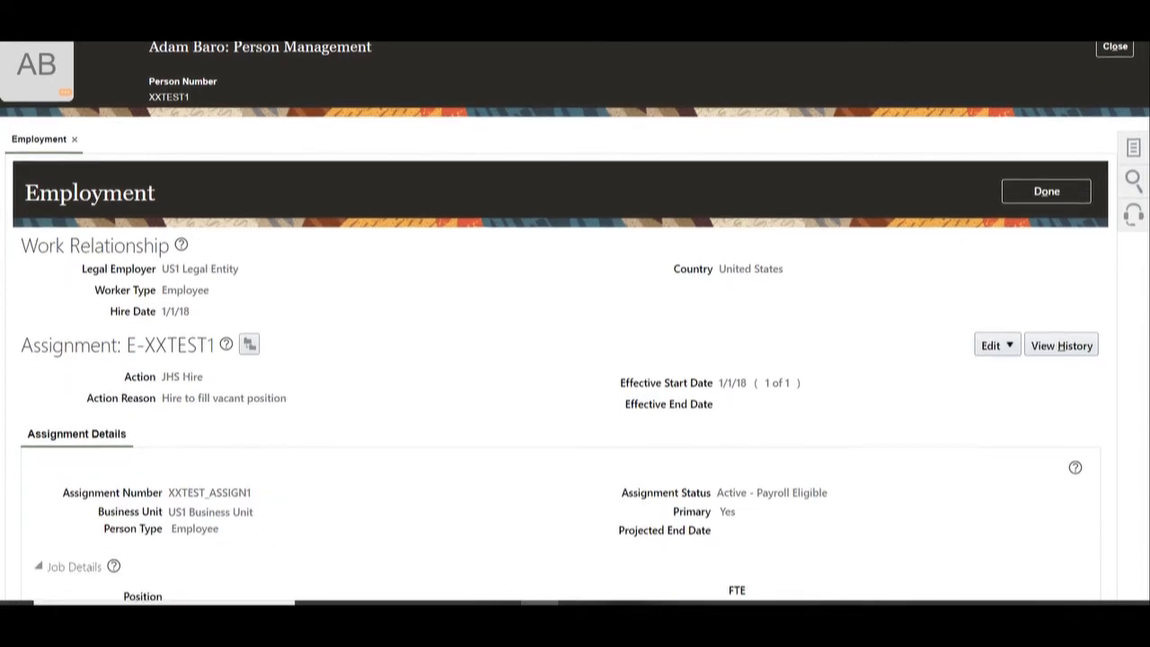
scroll(324, 414, down, 1)
drag(252, 442, 171, 441)
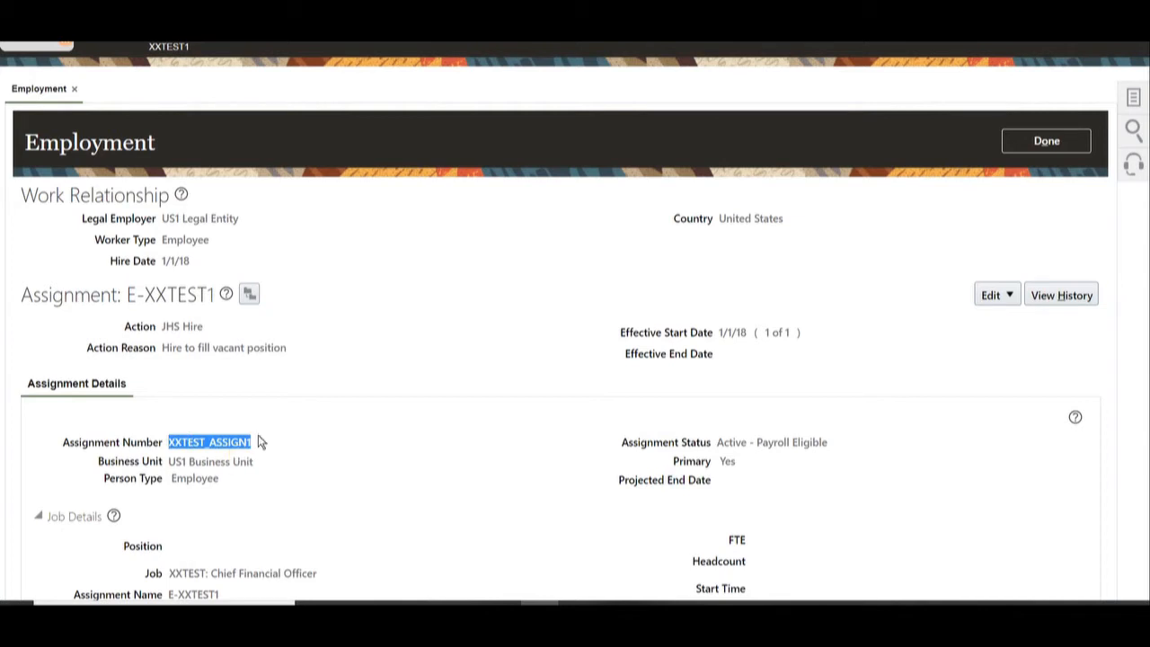
drag(162, 218, 239, 218)
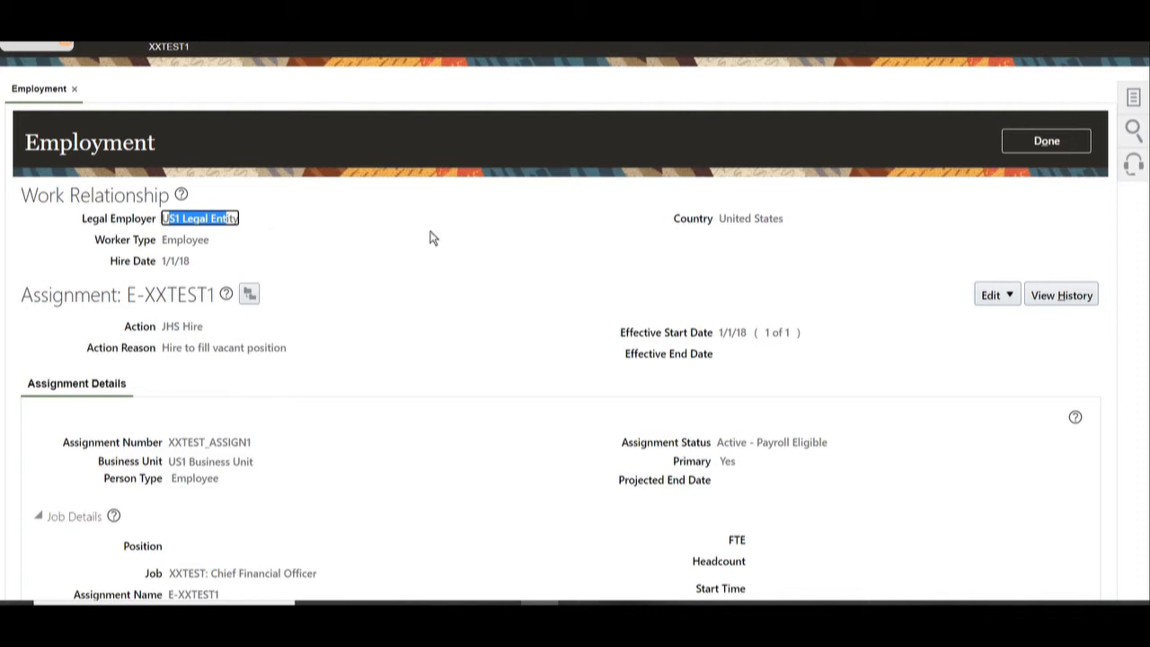
scroll(581, 249, up, 2)
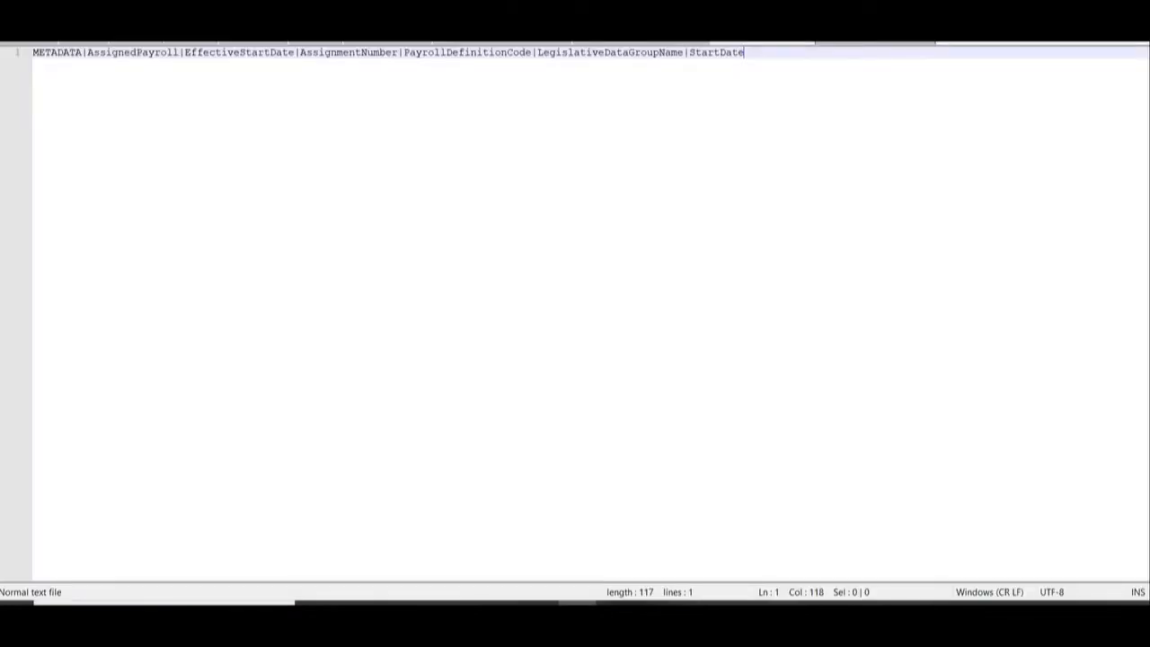
- Switch to the AssignedPayroll.dat text file, add a line below the METADATA header, and review the header's attributes from AssignedPayroll through StartDate
key(Return)
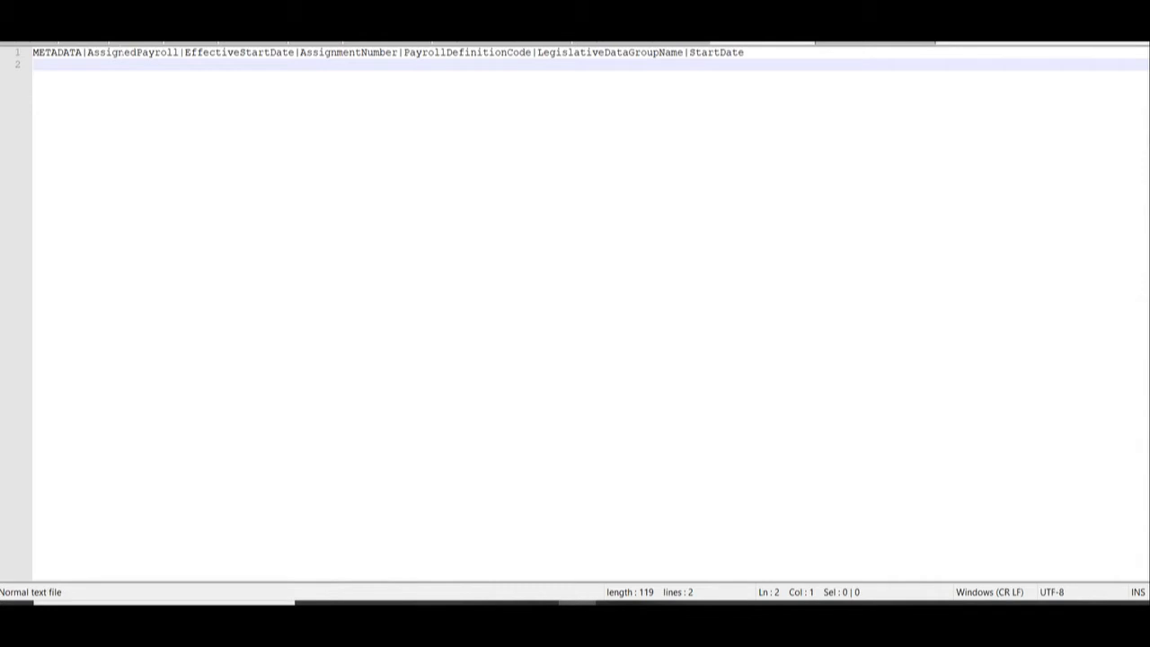
double_click(123, 52)
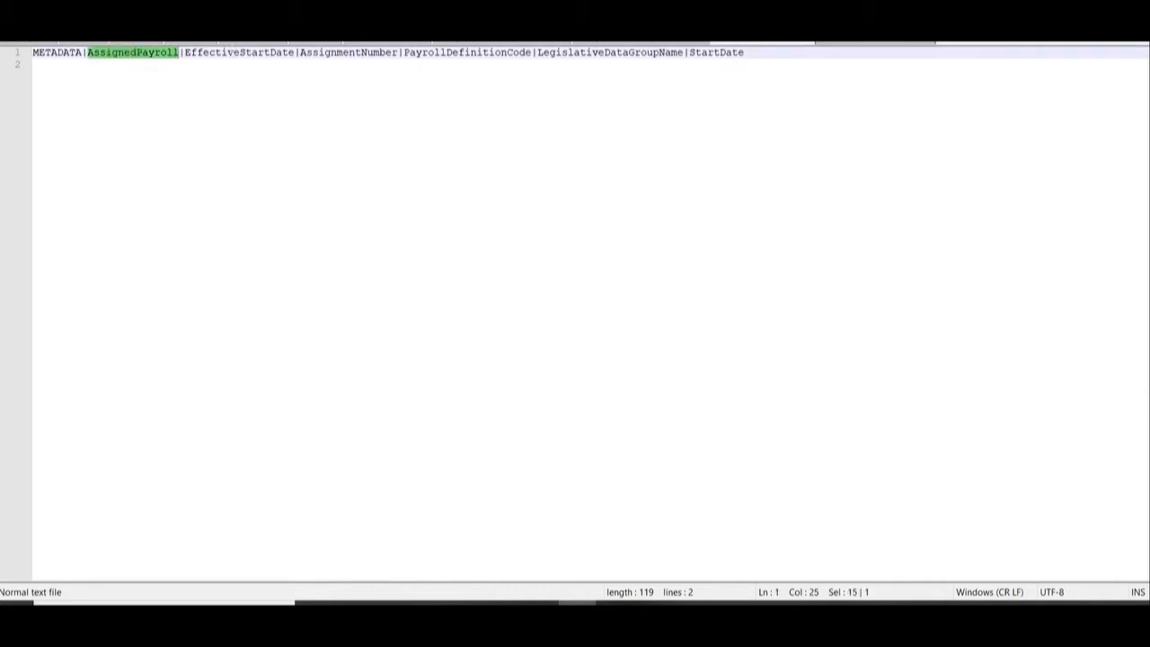
double_click(239, 52)
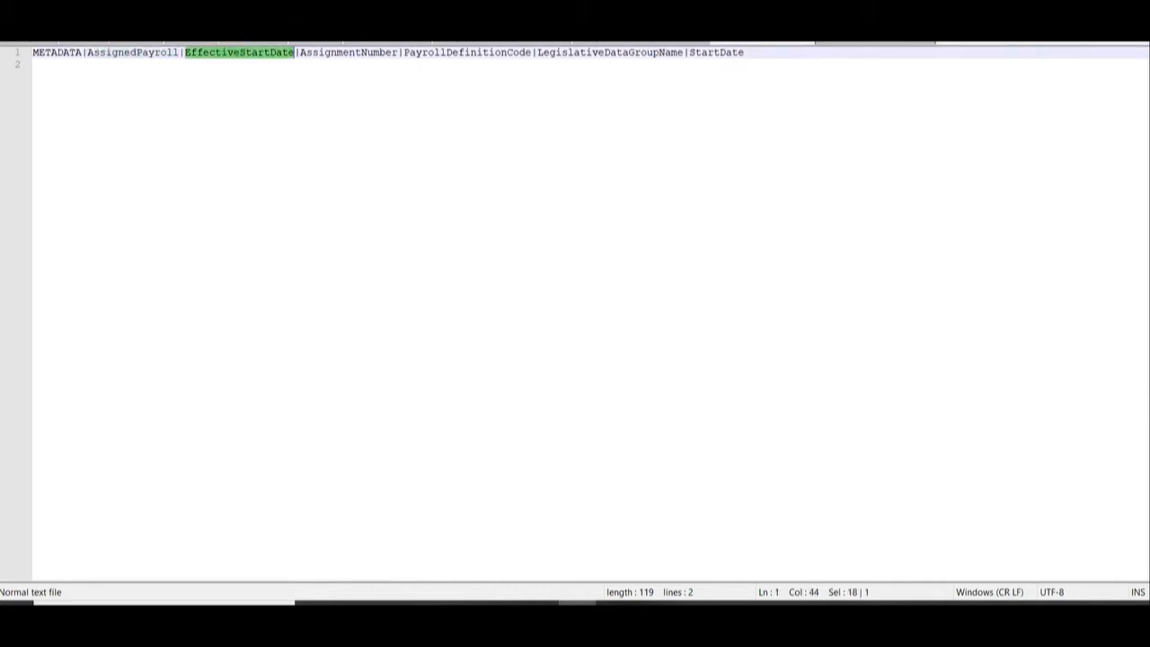
double_click(376, 52)
double_click(437, 52)
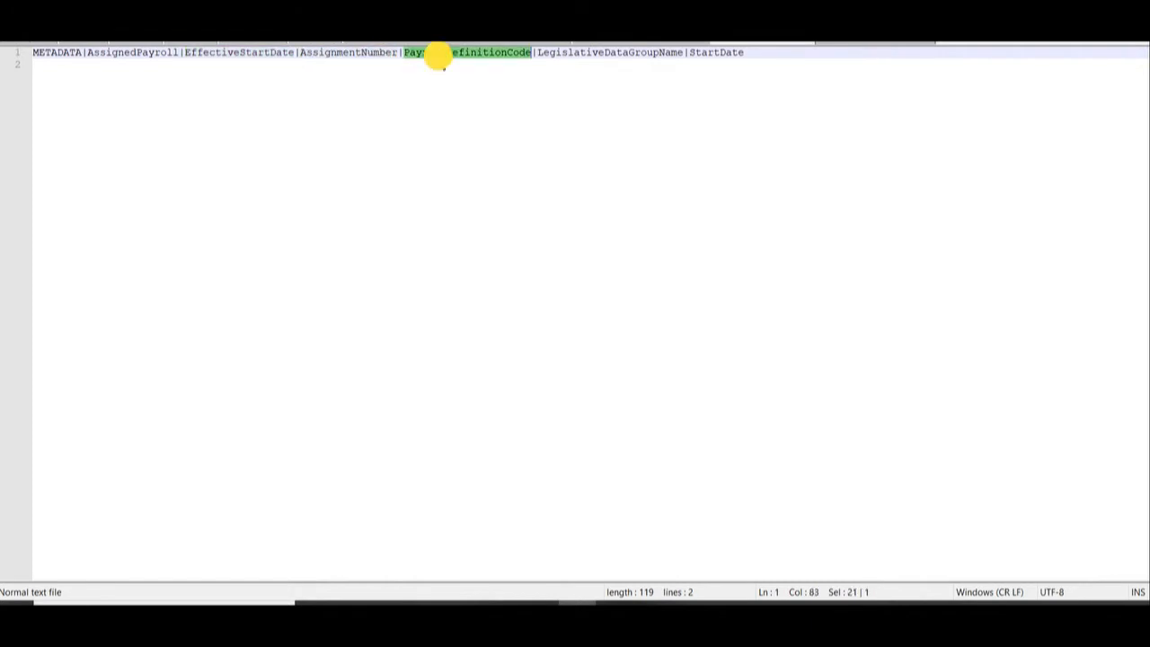
double_click(569, 52)
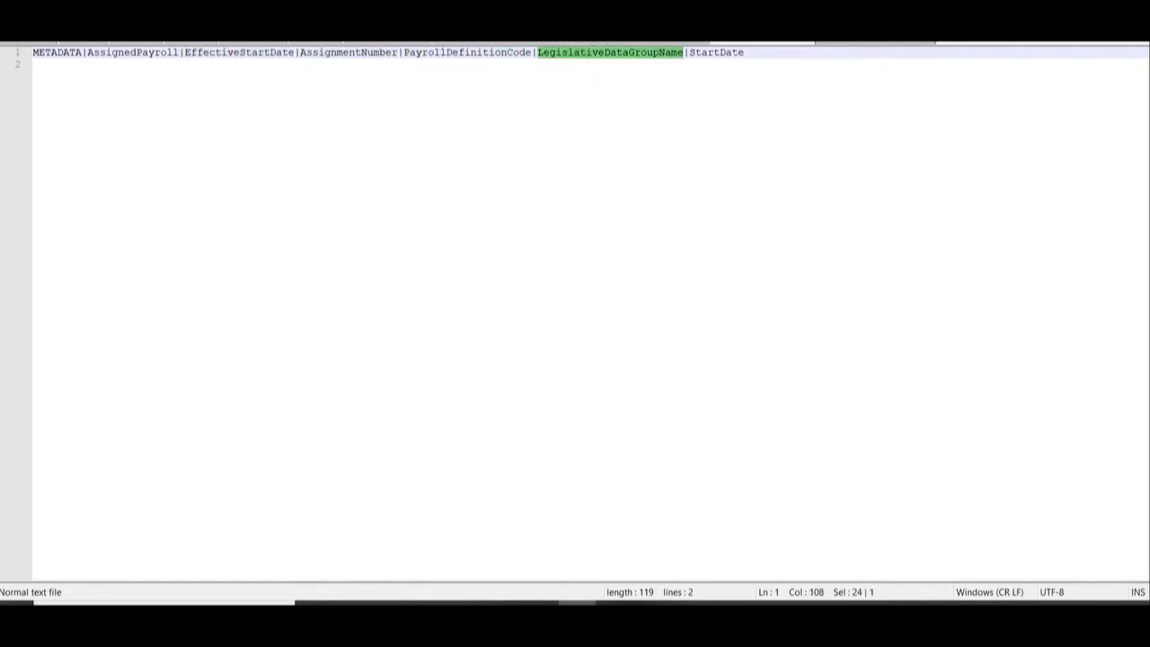
double_click(730, 52)
- Begin the second line with MERGE|AssignedPayroll|2021/04/09|, copying the AssignedPayroll name from the header
click(216, 74)
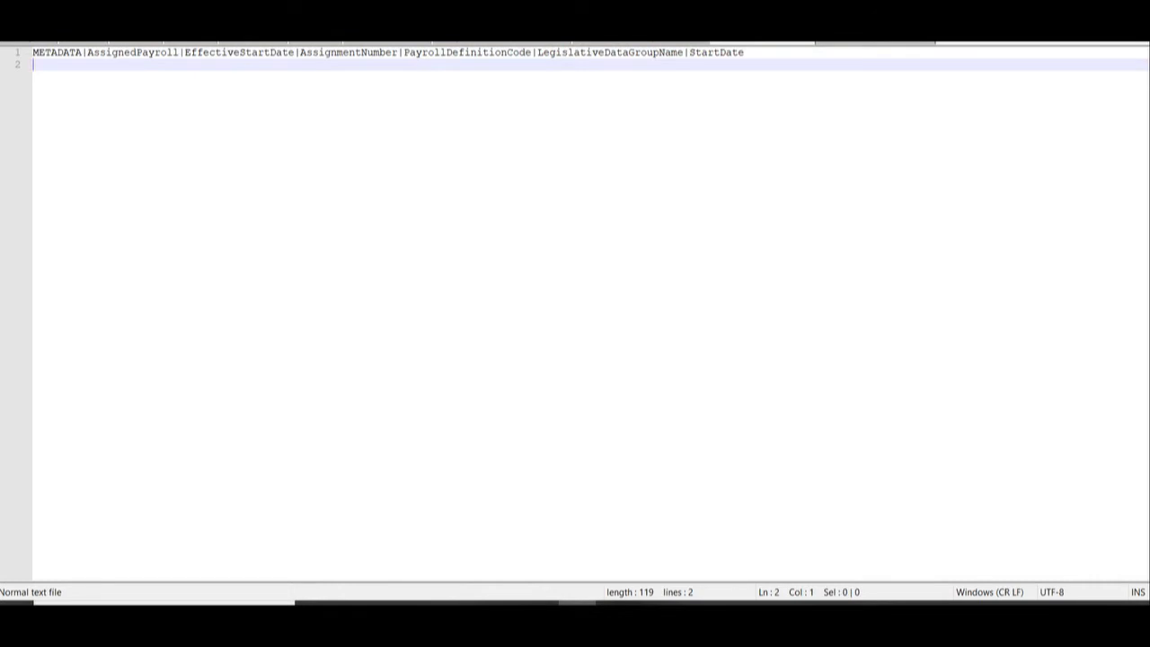
text(MERGE|)
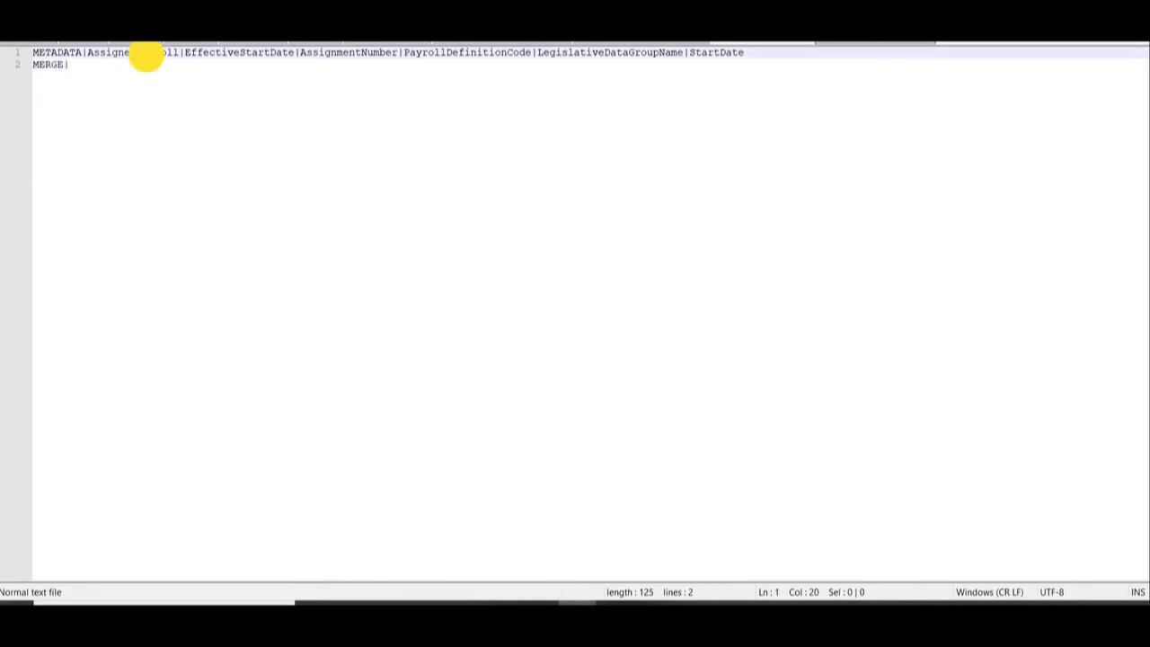
double_click(143, 52)
key(ctrl+c)
click(149, 65)
key(ctrl+v)
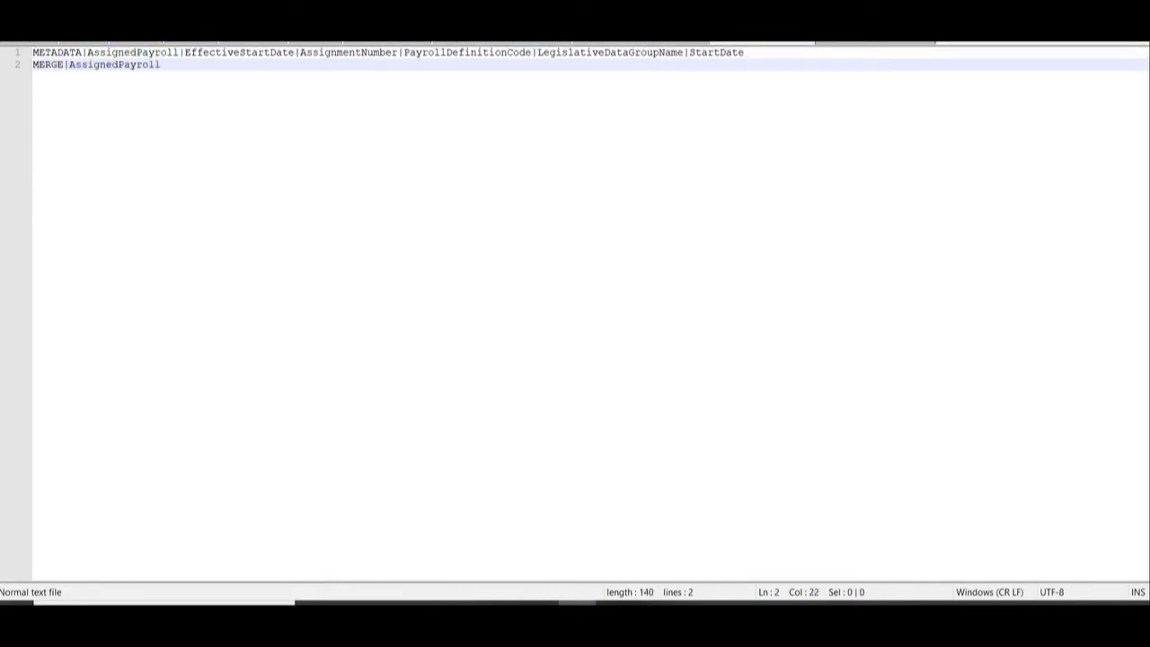
text(|2021/04/09|)
- Add XXTEST_ASSIGN1 as the AssignmentNumber value in the MERGE line
text(XXTEST)
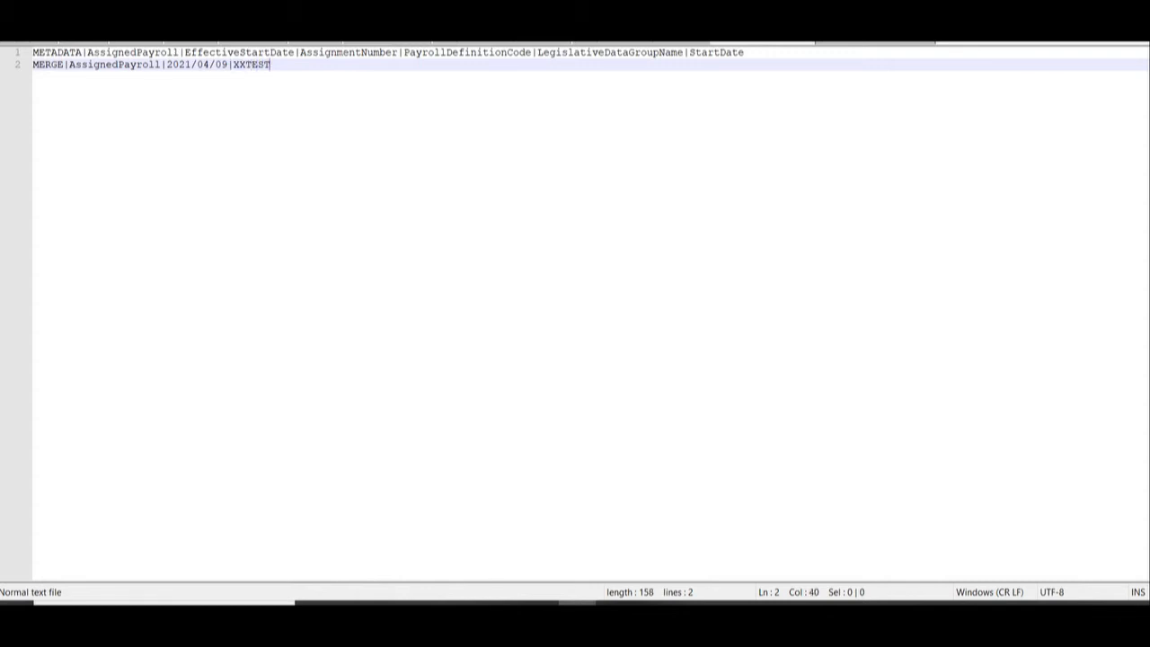
text(_ASSIGMN1)
key(BackSpace)
key(BackSpace)
key(BackSpace)
text(N1)
- Continue the MERGE line with payroll definition Weekly and legislative data group US Legislative Data Group, separated by pipes
double_click(330, 77)
click(350, 62)
text(|Weekl)
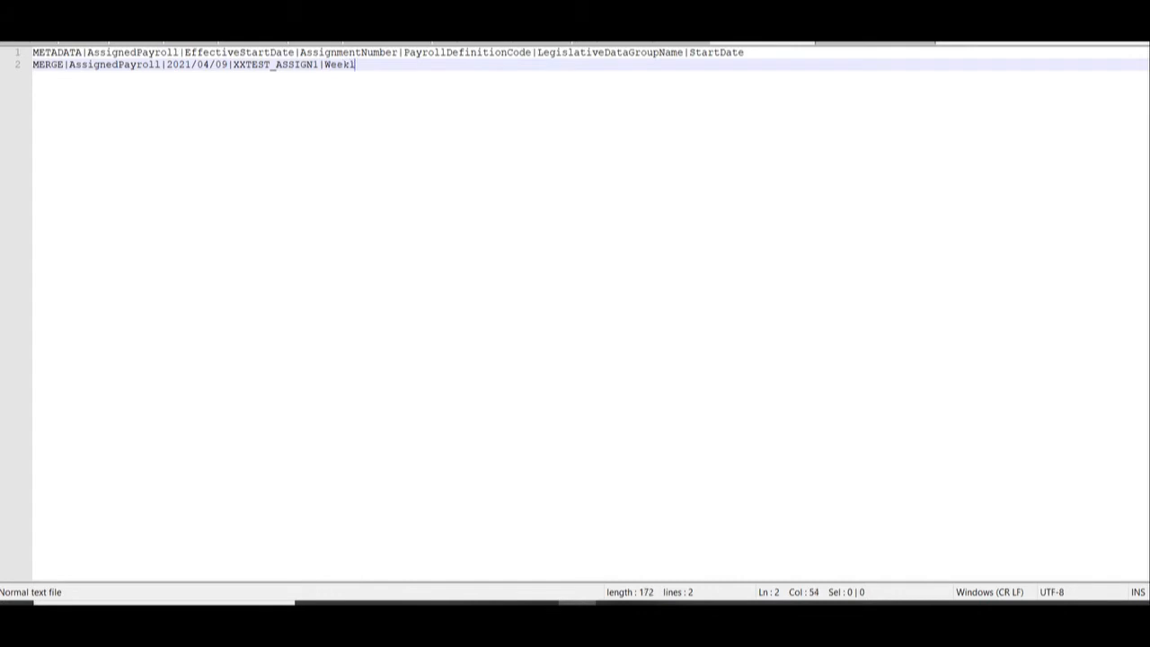
text(y|)
text(US Legi)
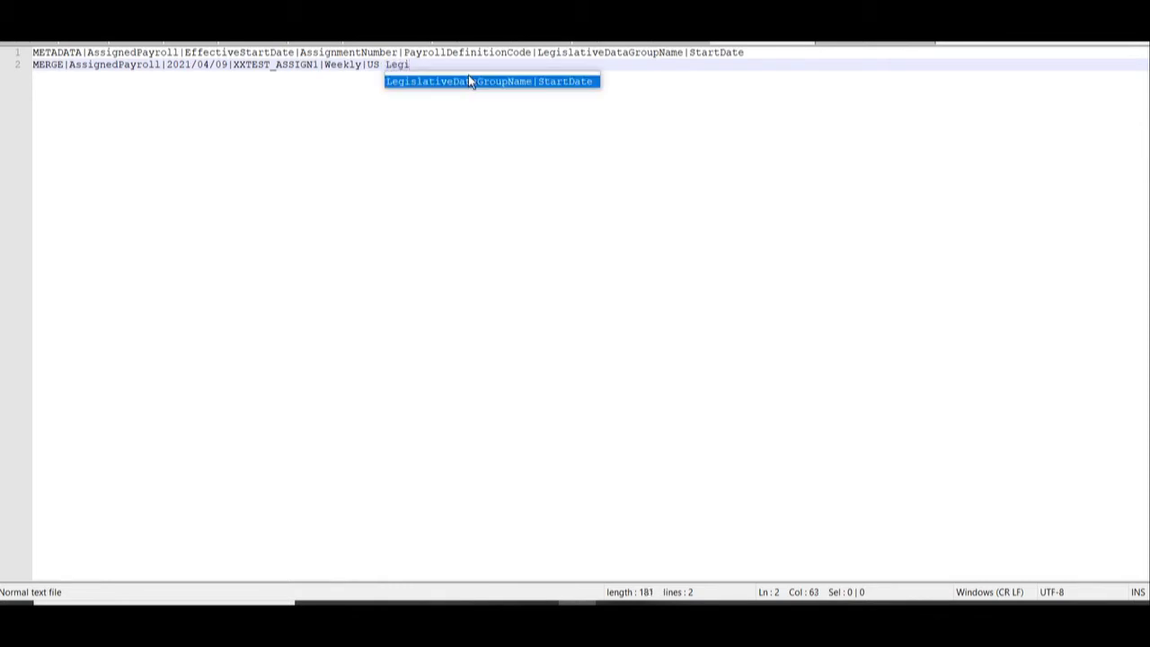
text(slative )
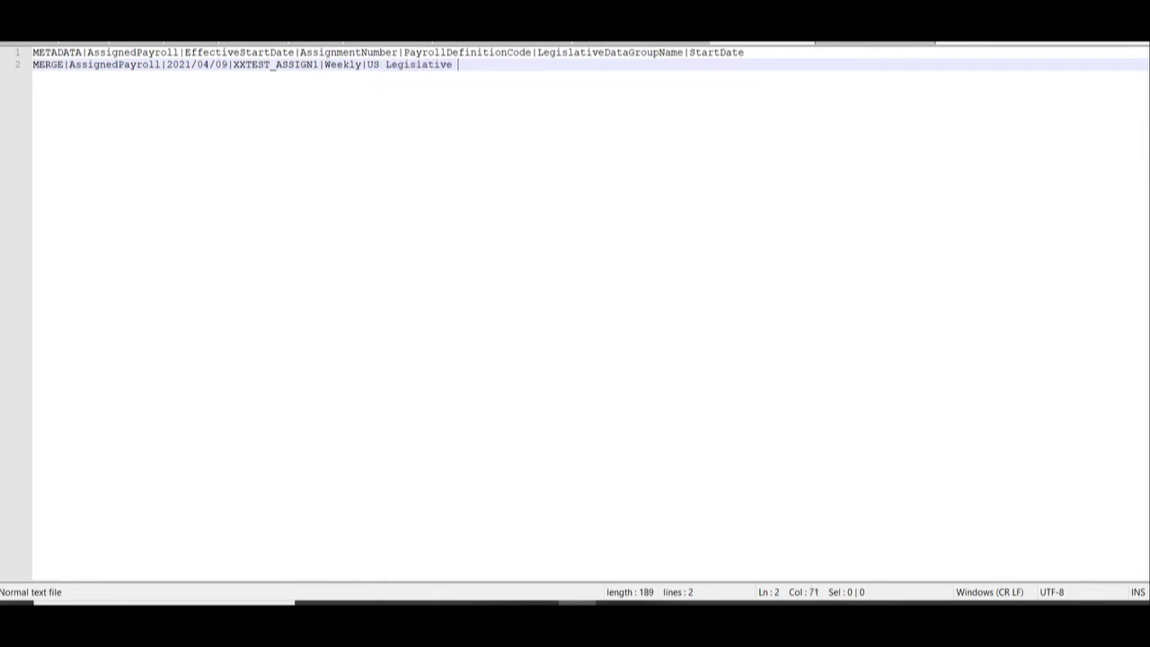
text(Data Group|)
- Copy the effective start date 2021/04/09 to the end of the MERGE line as the StartDate value
drag(226, 64, 175, 68)
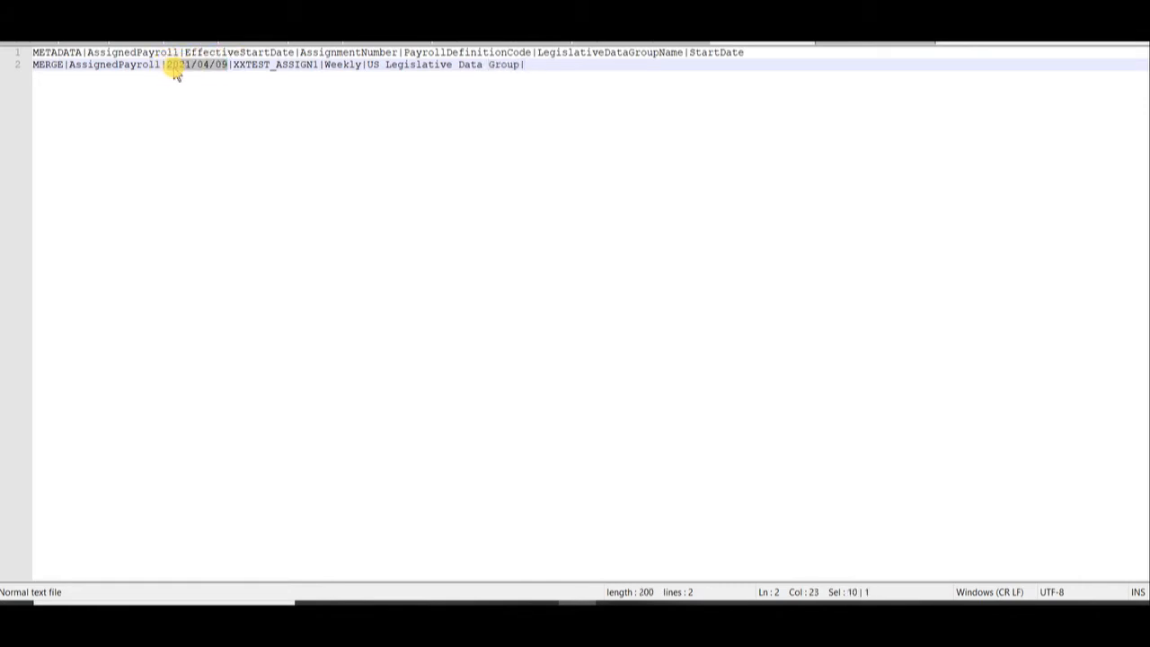
key(ctrl+c)
click(535, 64)
key(ctrl+v)
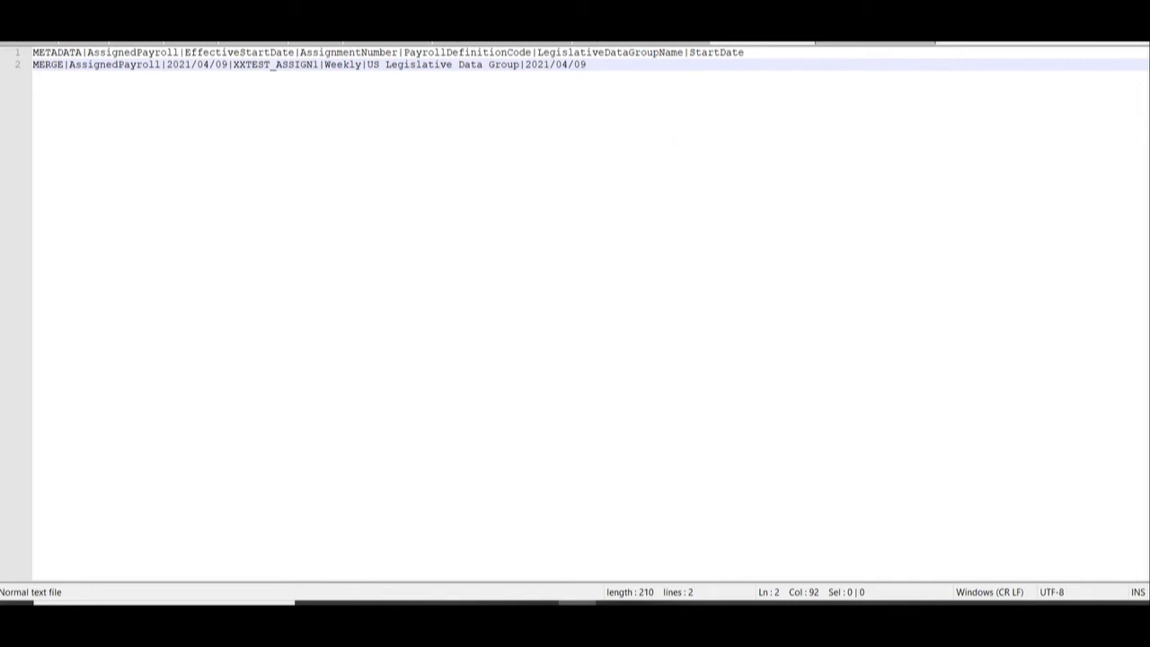
- Compress AssignedPayroll.dat in the Assigned Payroll folder into a ZIP archive named AssignedPayroll1.zip
mouse_move(387, 620)
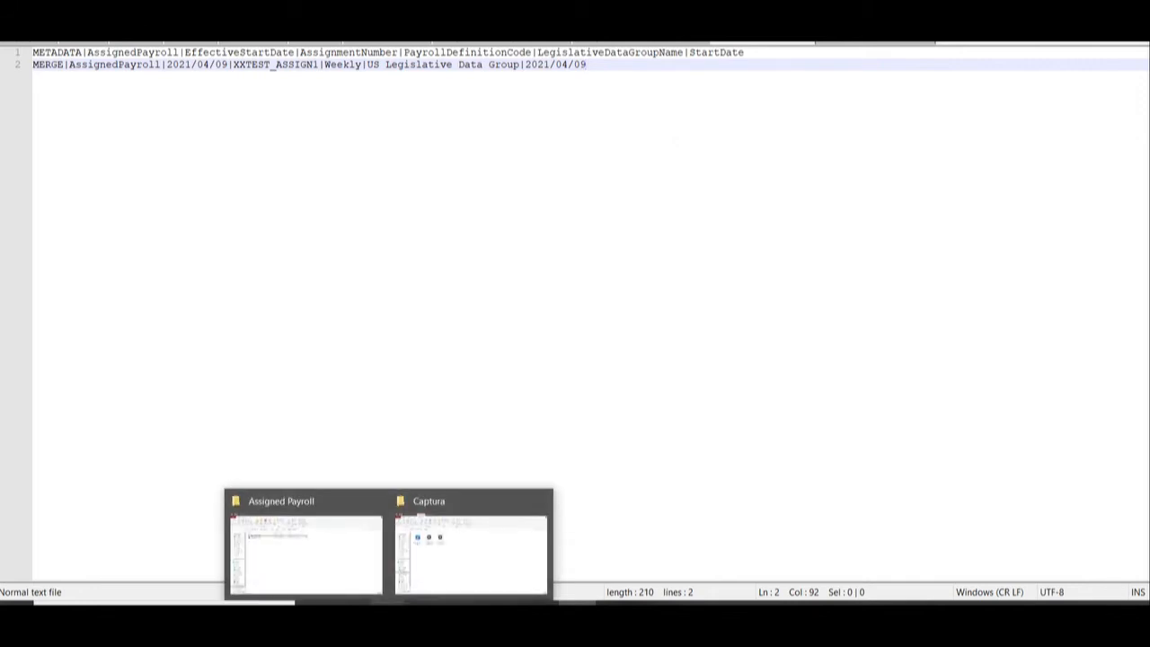
click(357, 552)
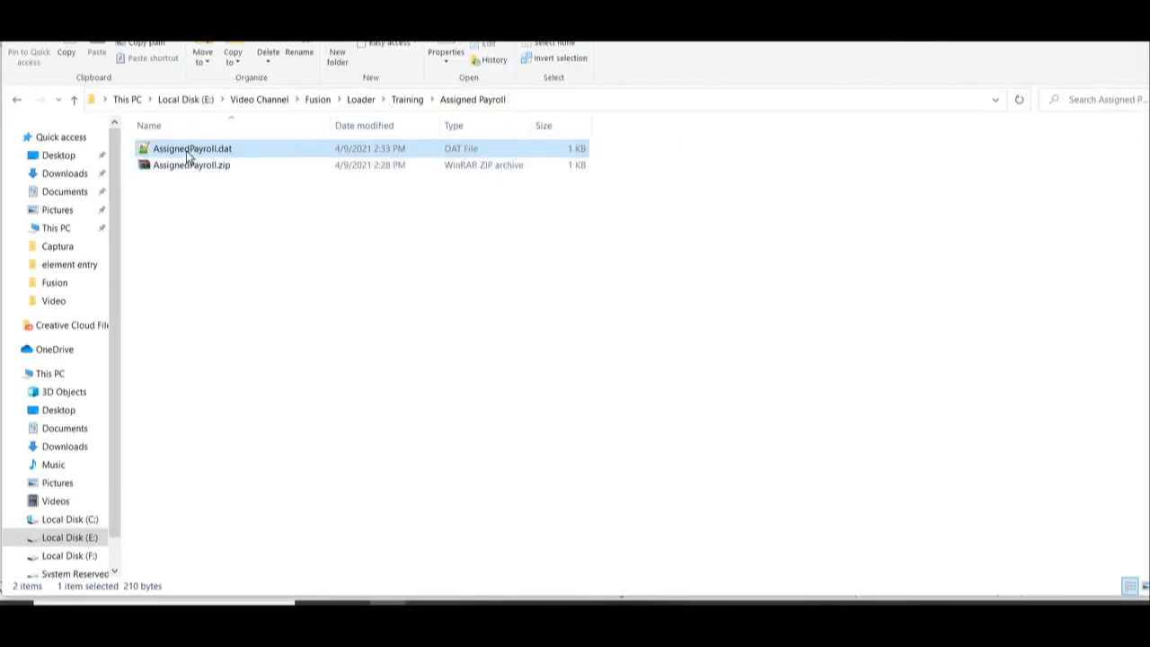
right_click(187, 151)
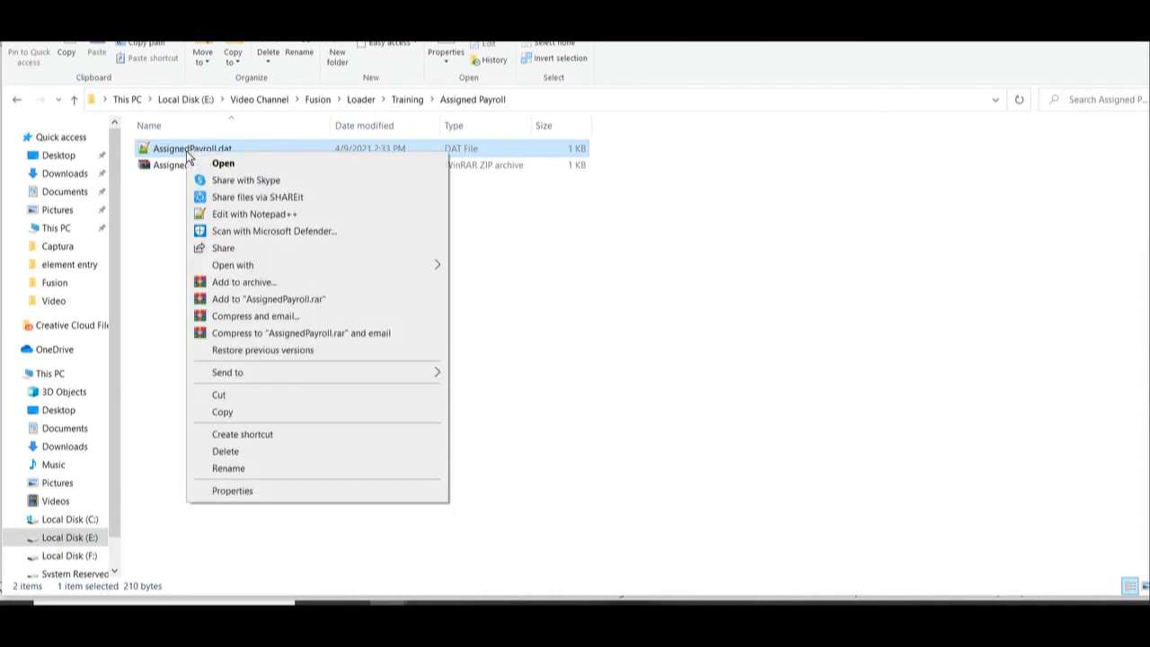
click(275, 281)
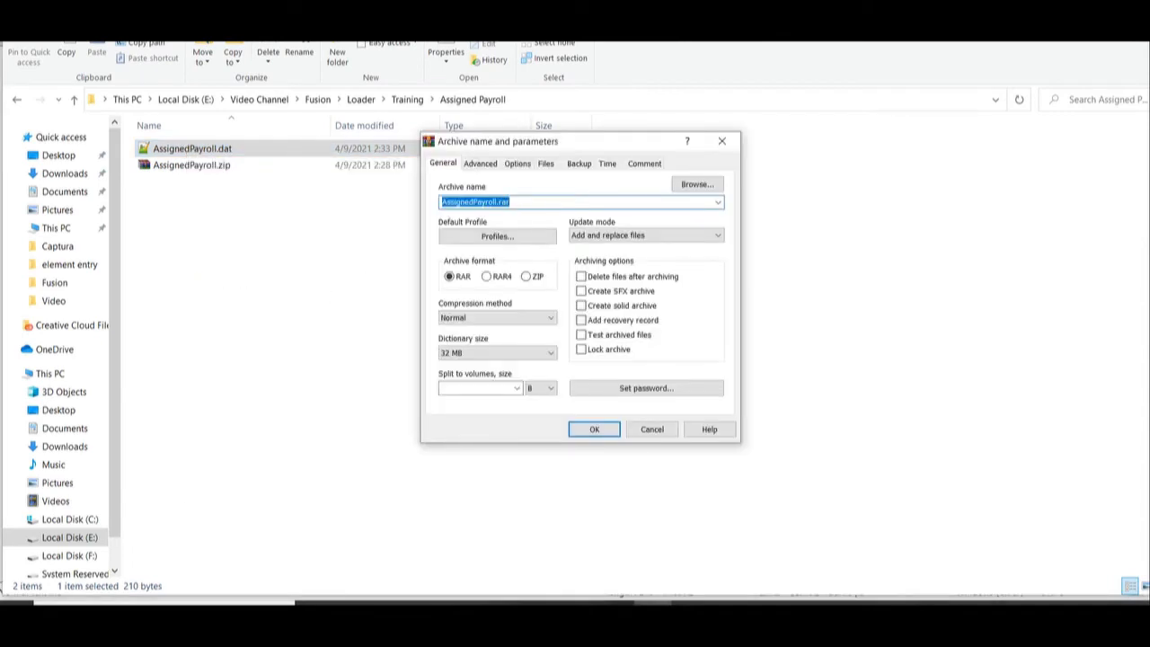
click(526, 277)
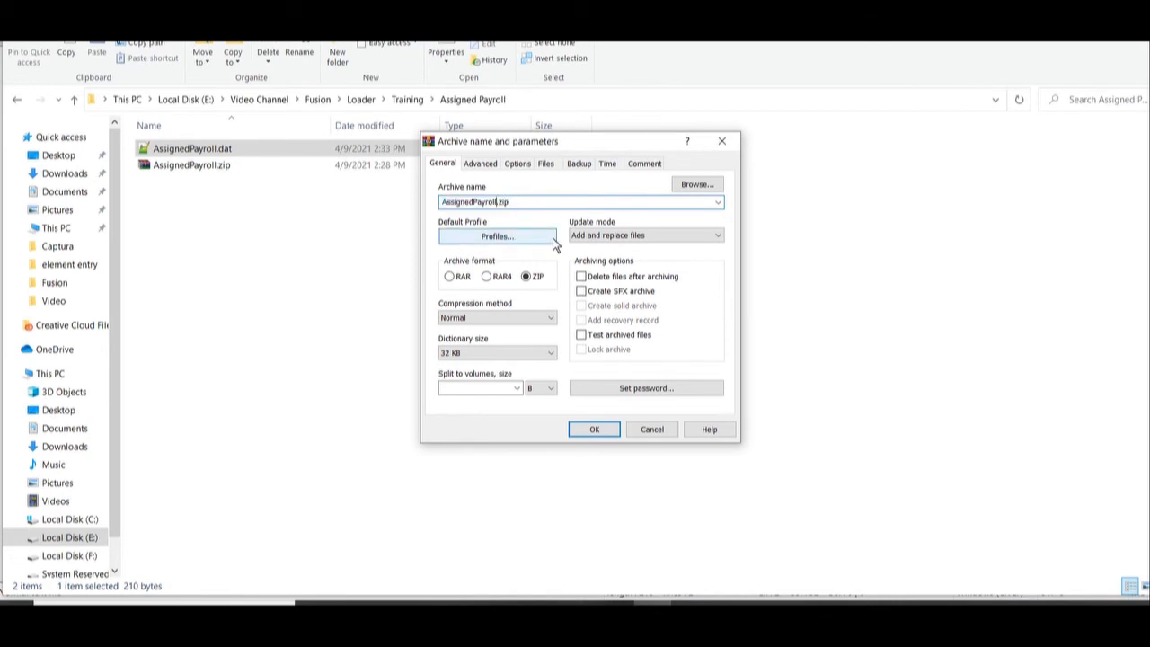
text(1)
key(Return)
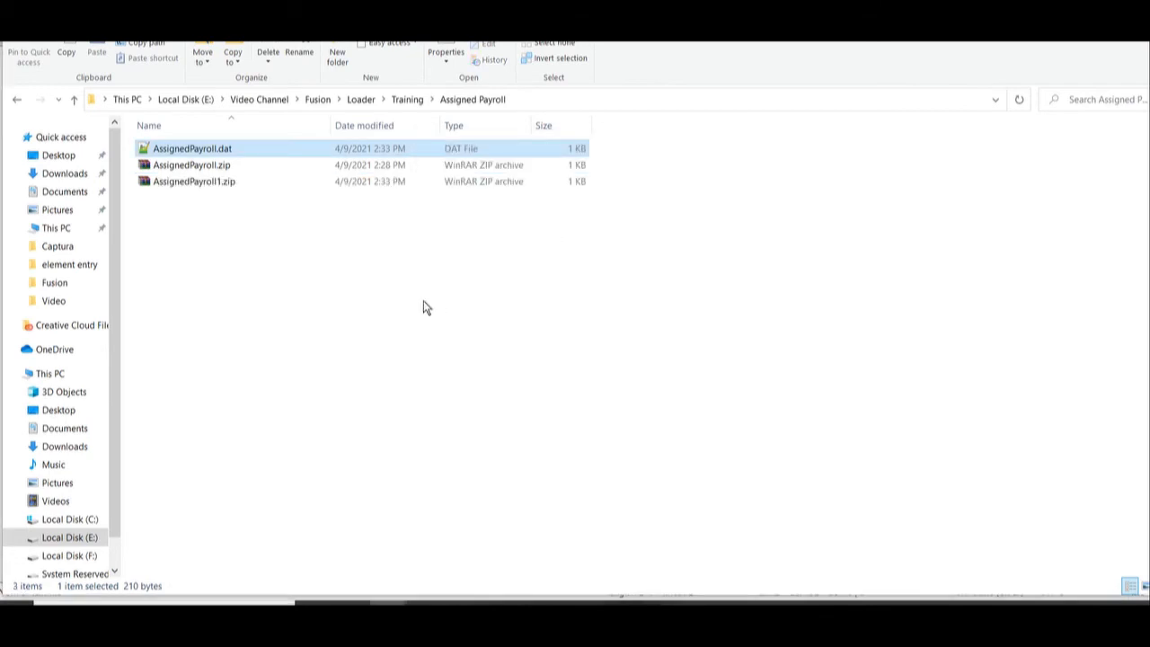
- Switch to Oracle Fusion and open the Import and Load Data task from Data Exchange under My Client Groups
click(429, 310)
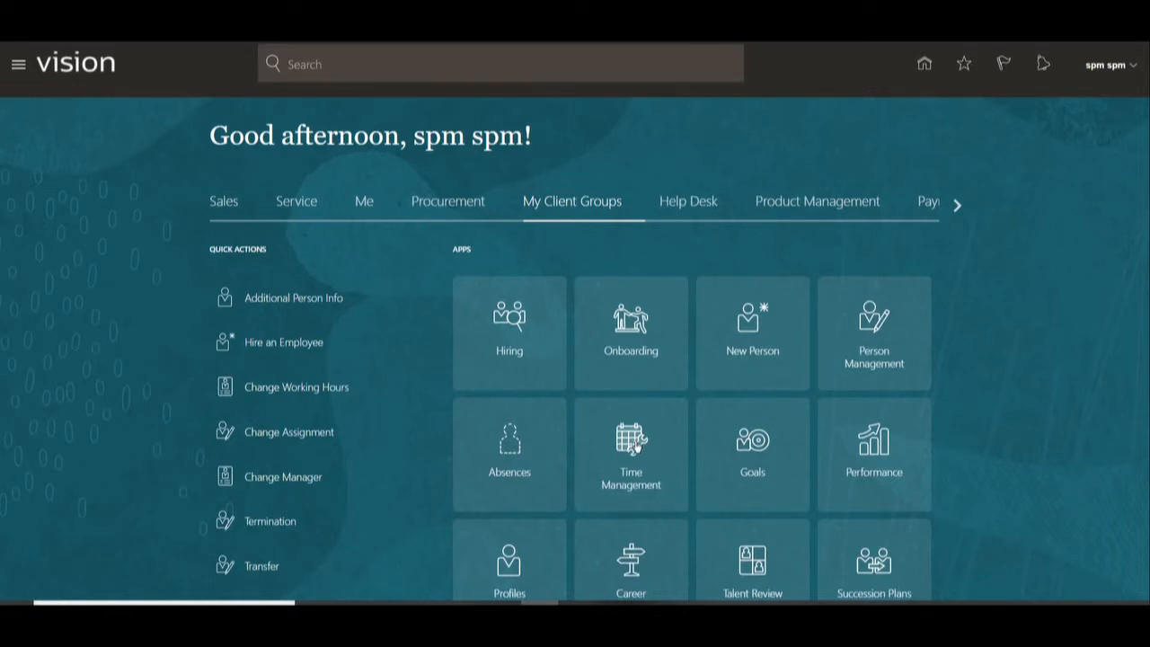
scroll(617, 164, down, 5)
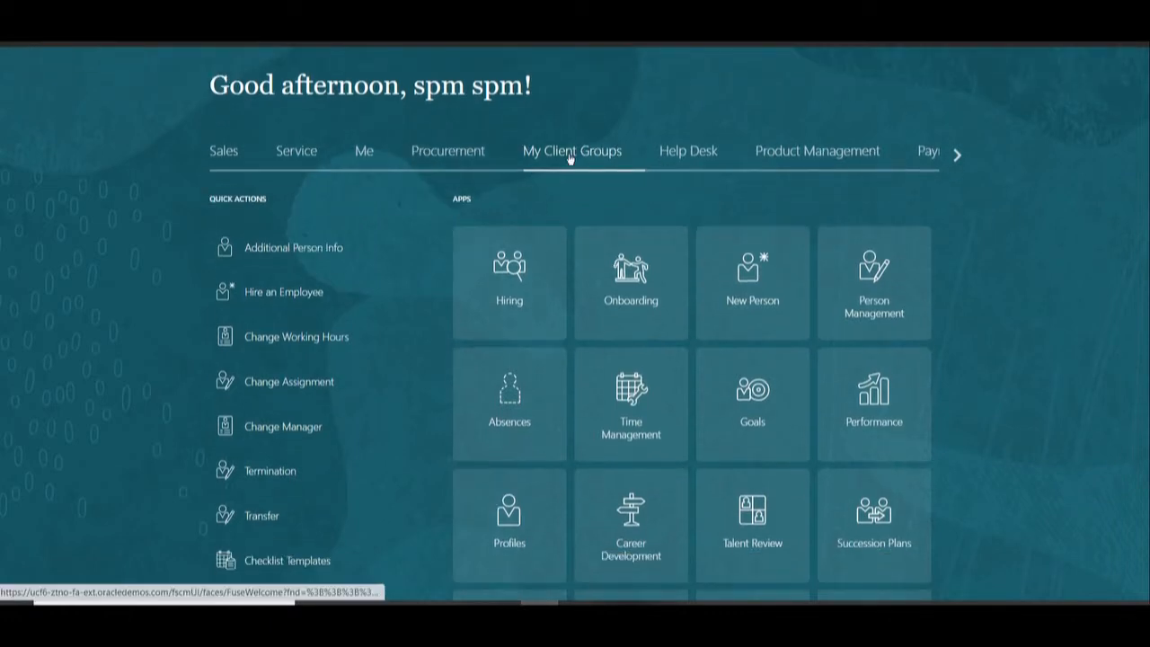
scroll(760, 254, down, 2)
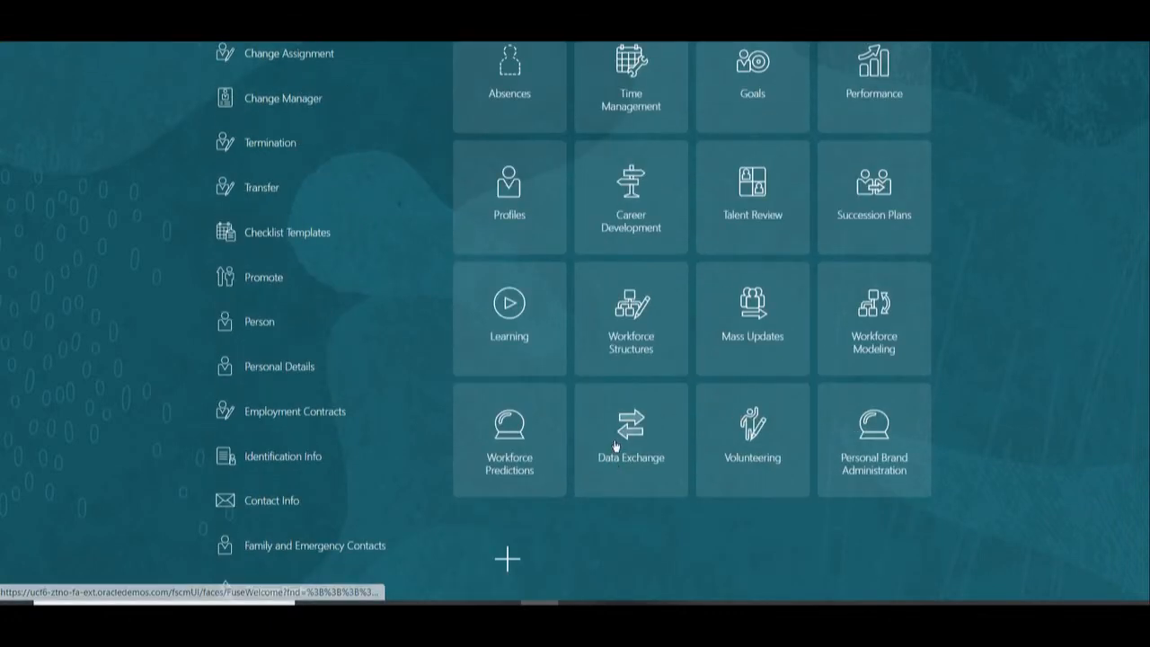
click(642, 439)
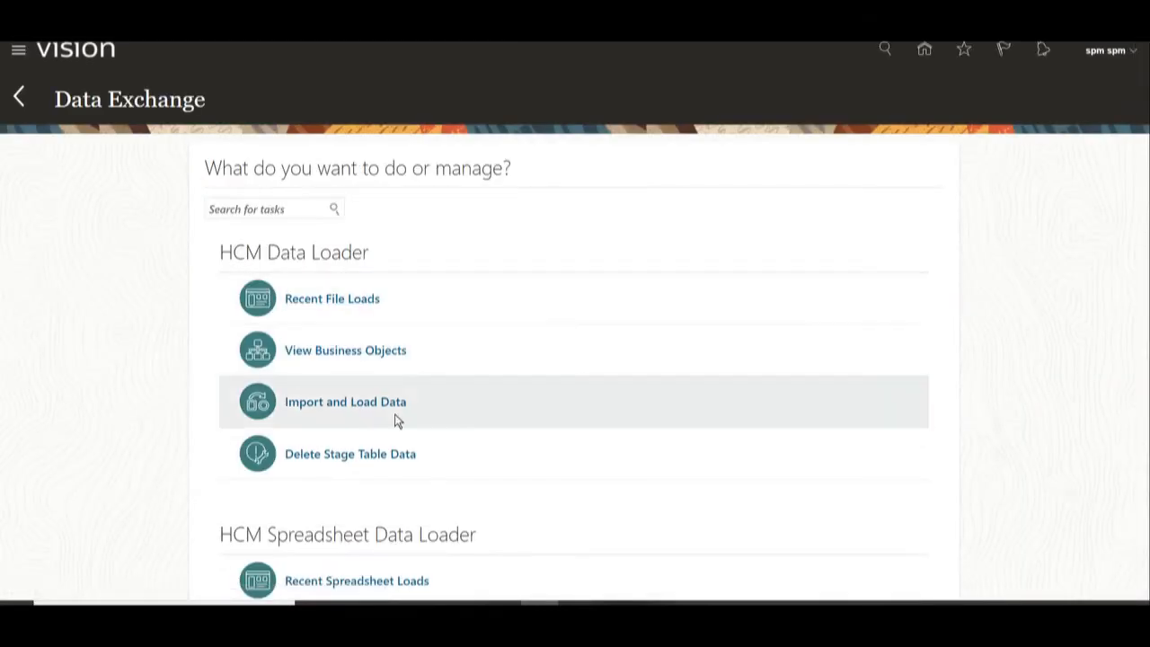
click(341, 404)
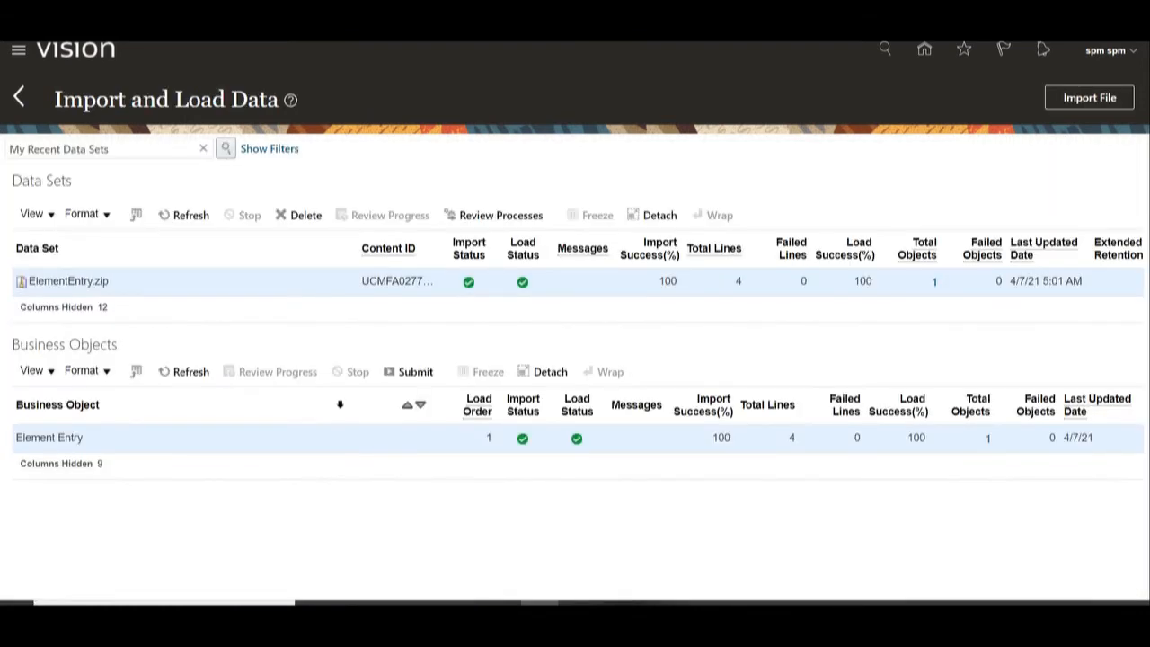
- Import the local file AssignedPayroll1.zip and submit the import and load process with the default parameters
click(1094, 97)
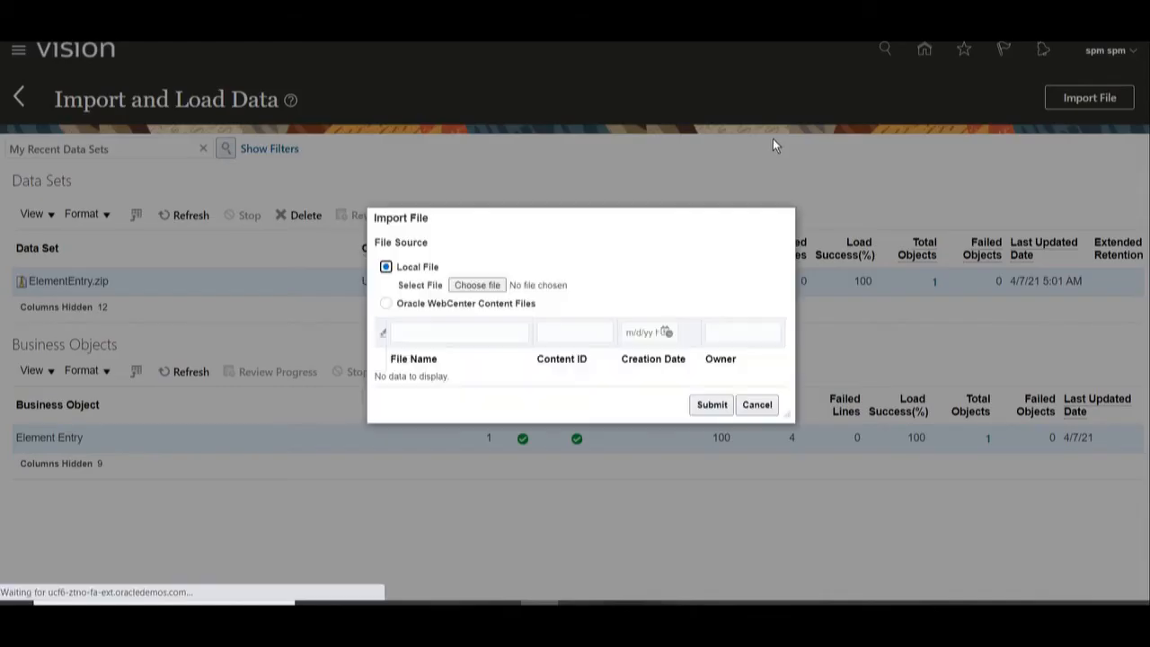
click(479, 285)
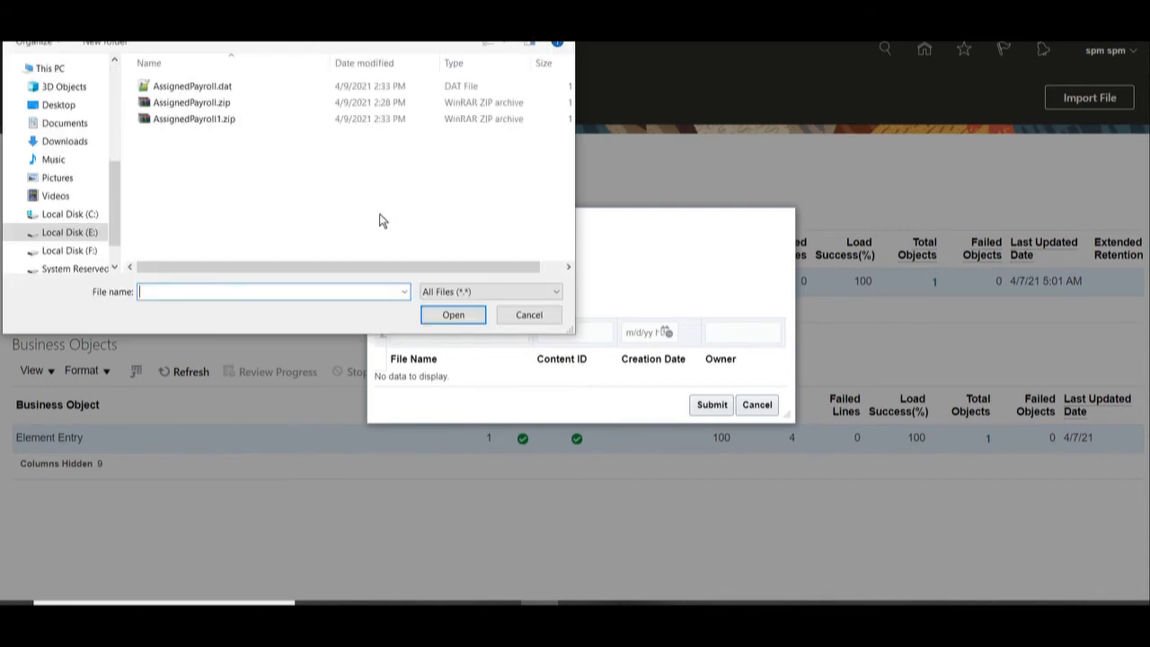
click(189, 120)
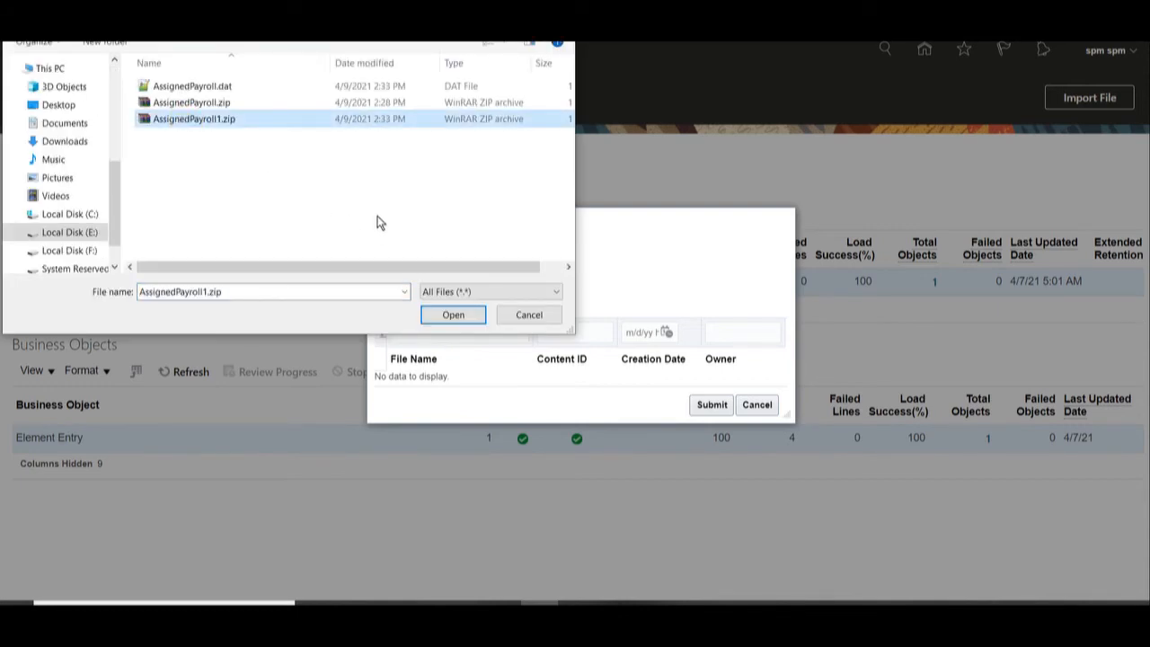
click(463, 314)
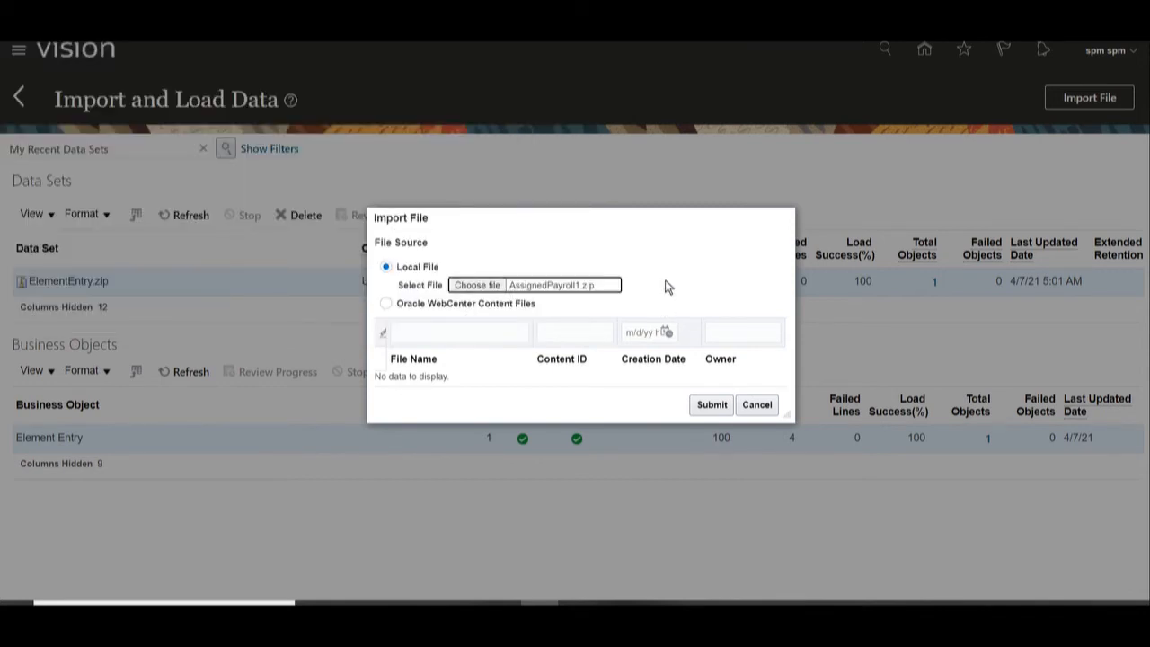
click(712, 404)
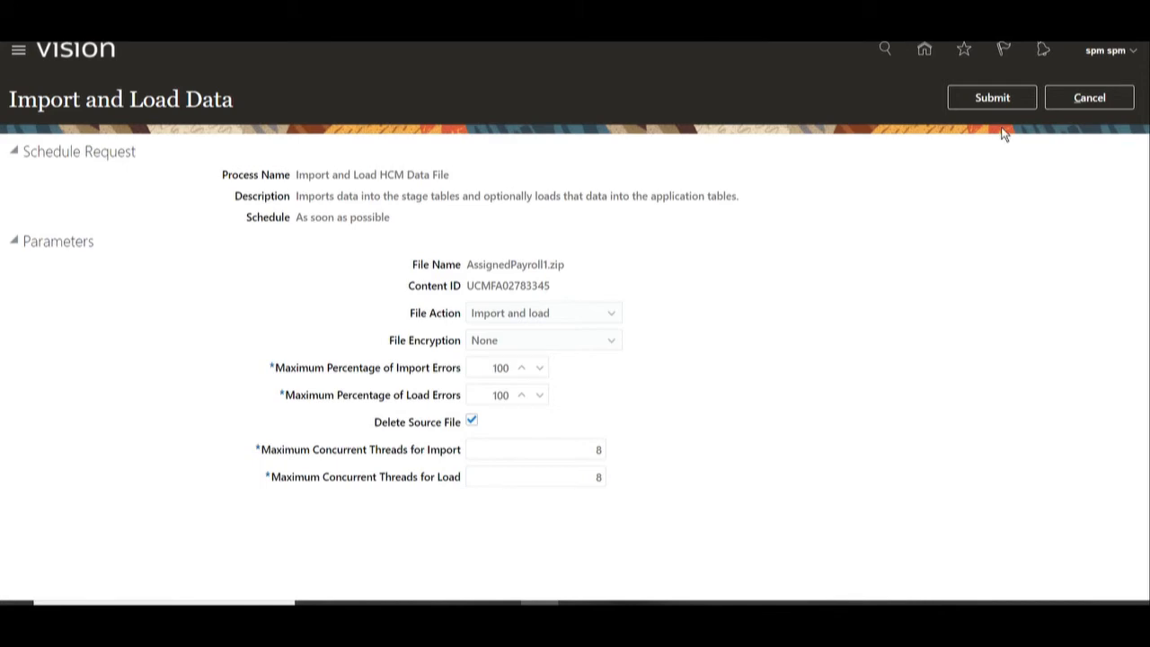
click(992, 97)
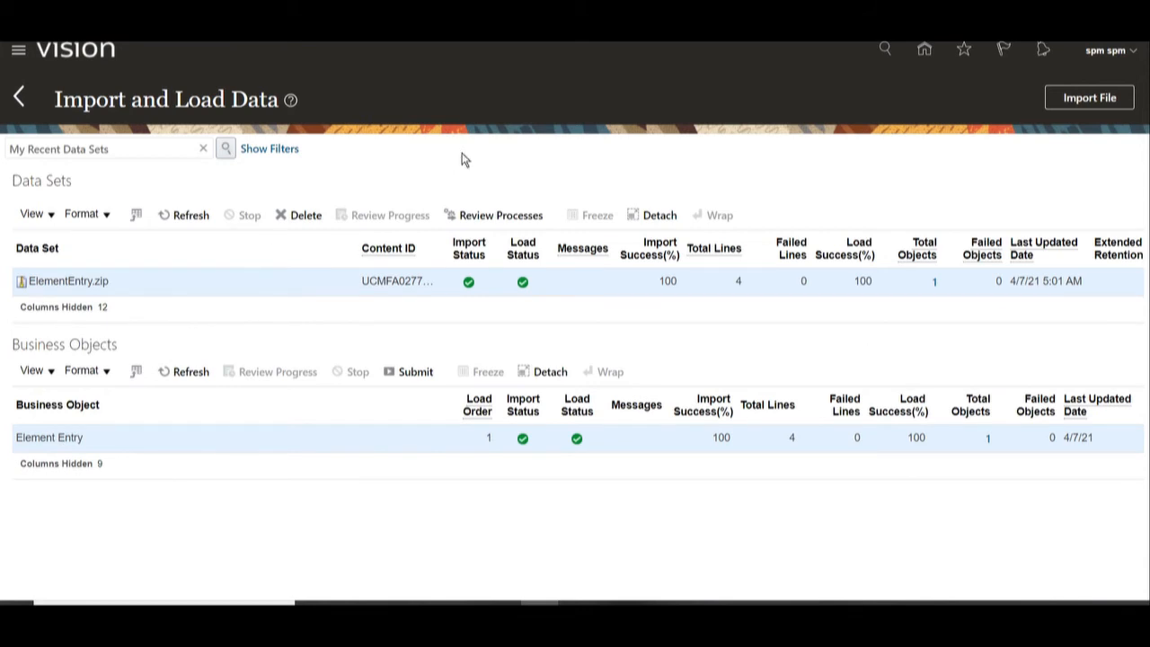
- Refresh the Data Sets list repeatedly to look for the submitted AssignedPayroll1.zip
click(192, 214)
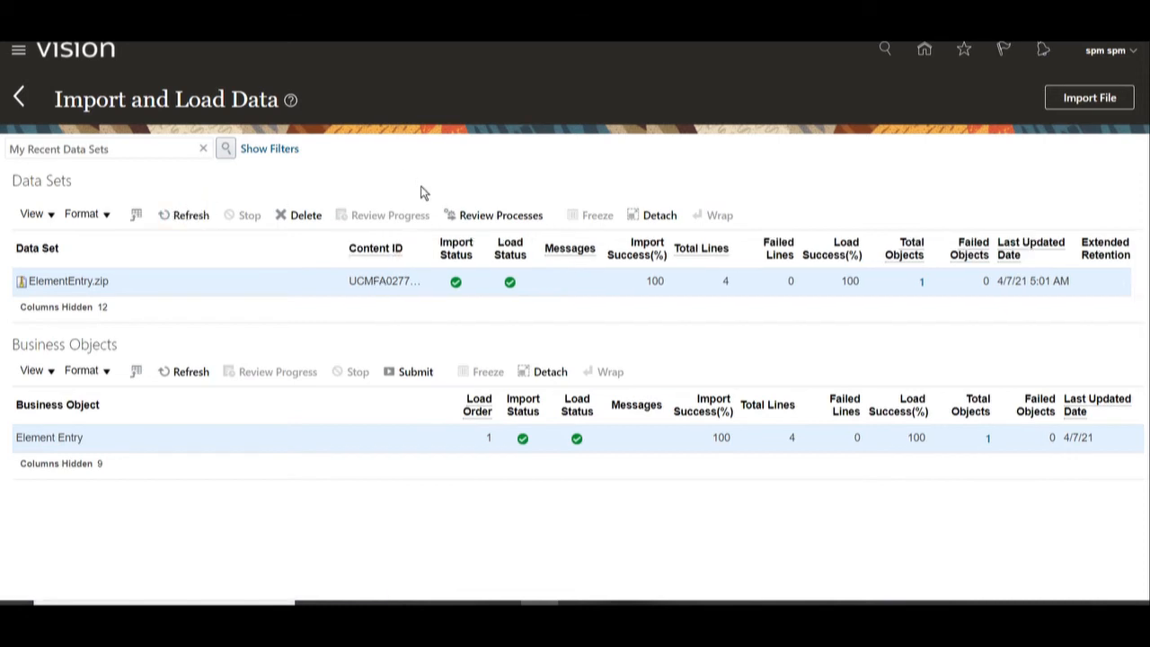
click(180, 212)
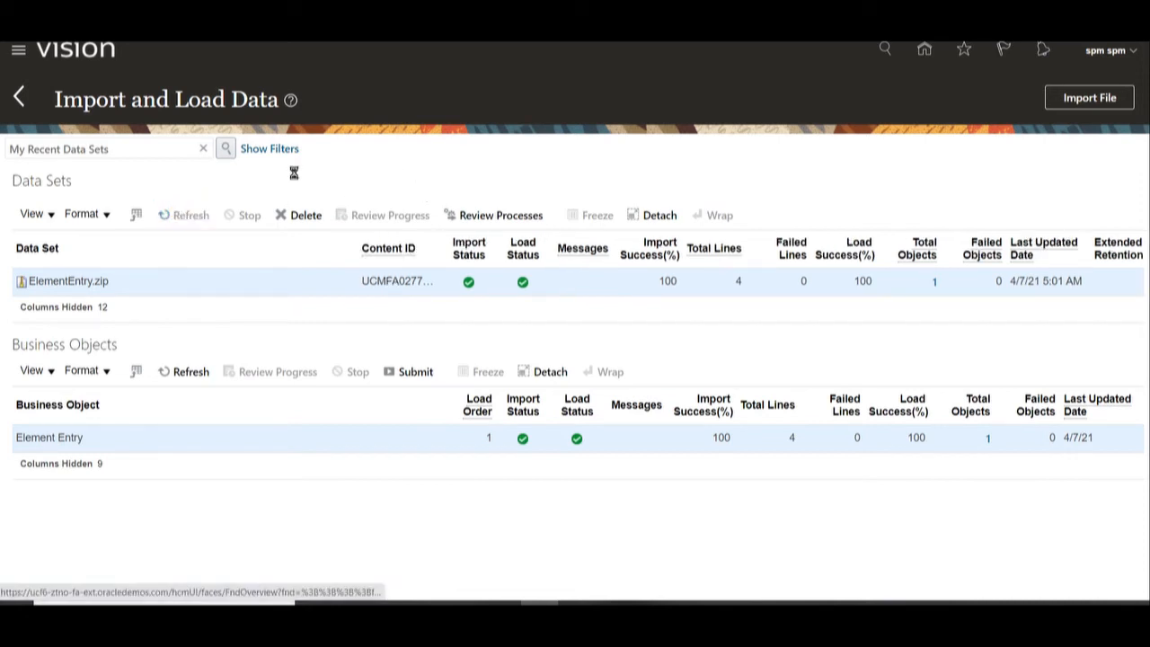
click(172, 216)
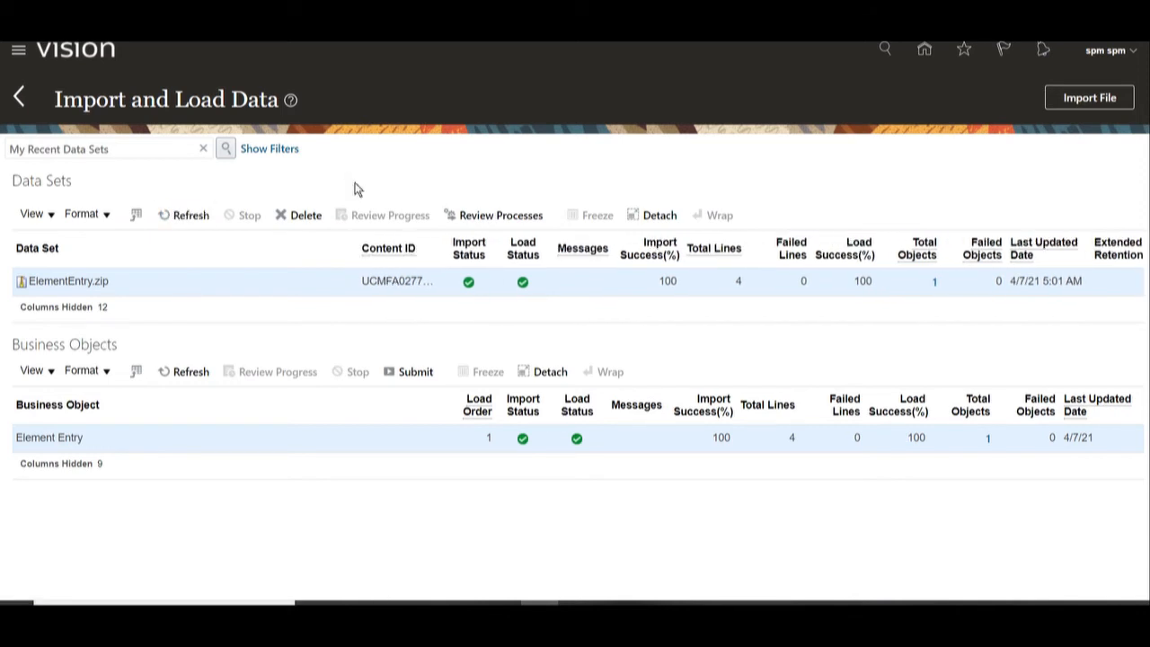
click(182, 216)
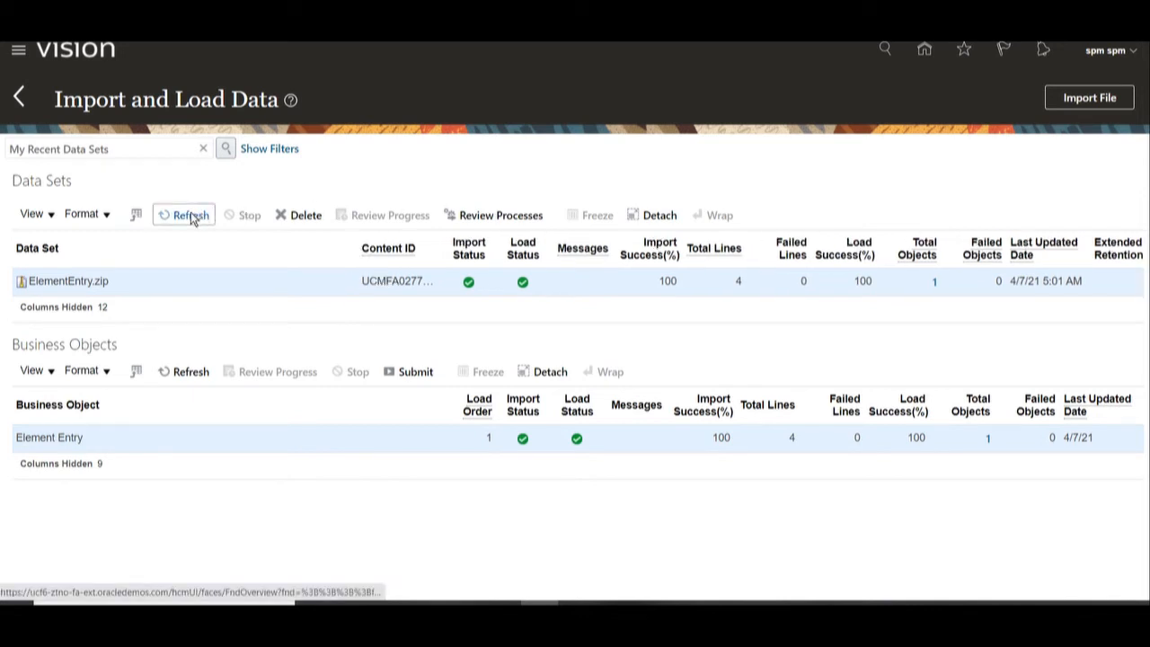
click(193, 215)
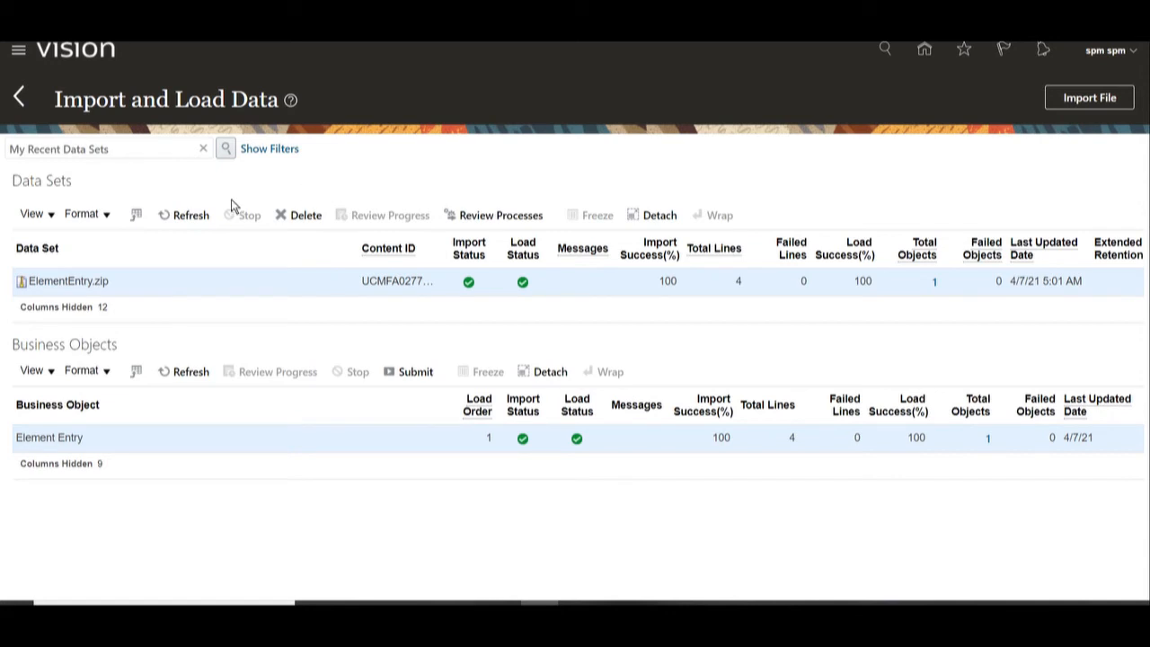
click(180, 215)
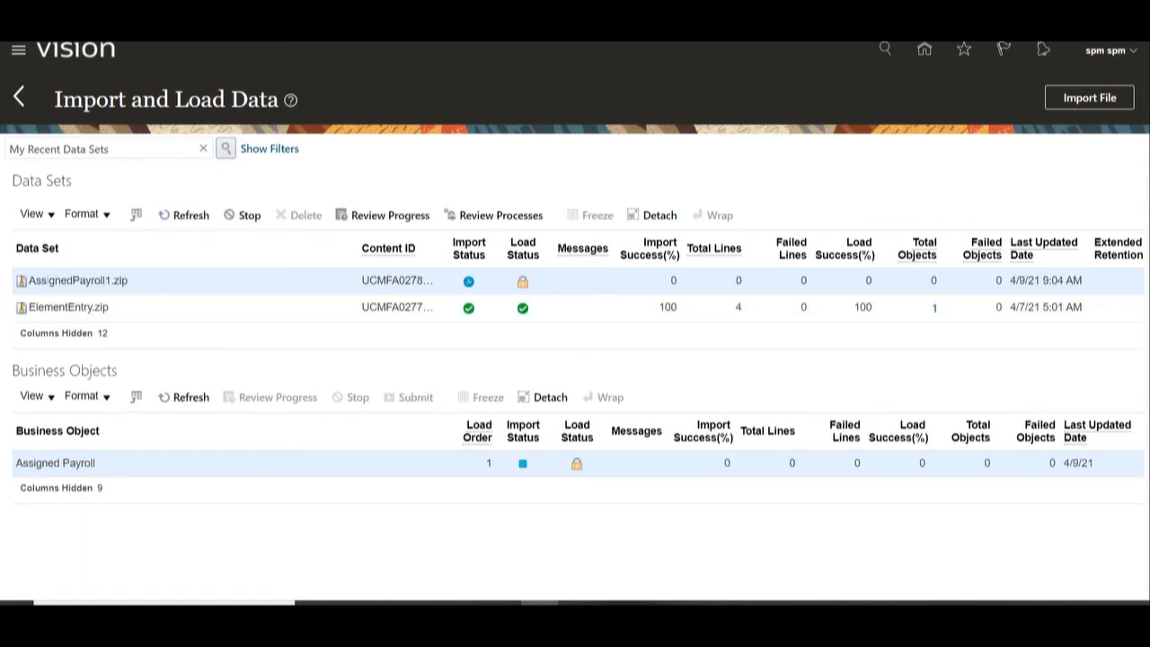
- Check the import status and total lines of the AssignedPayroll1.zip data set, refreshing the list
drag(46, 280, 138, 288)
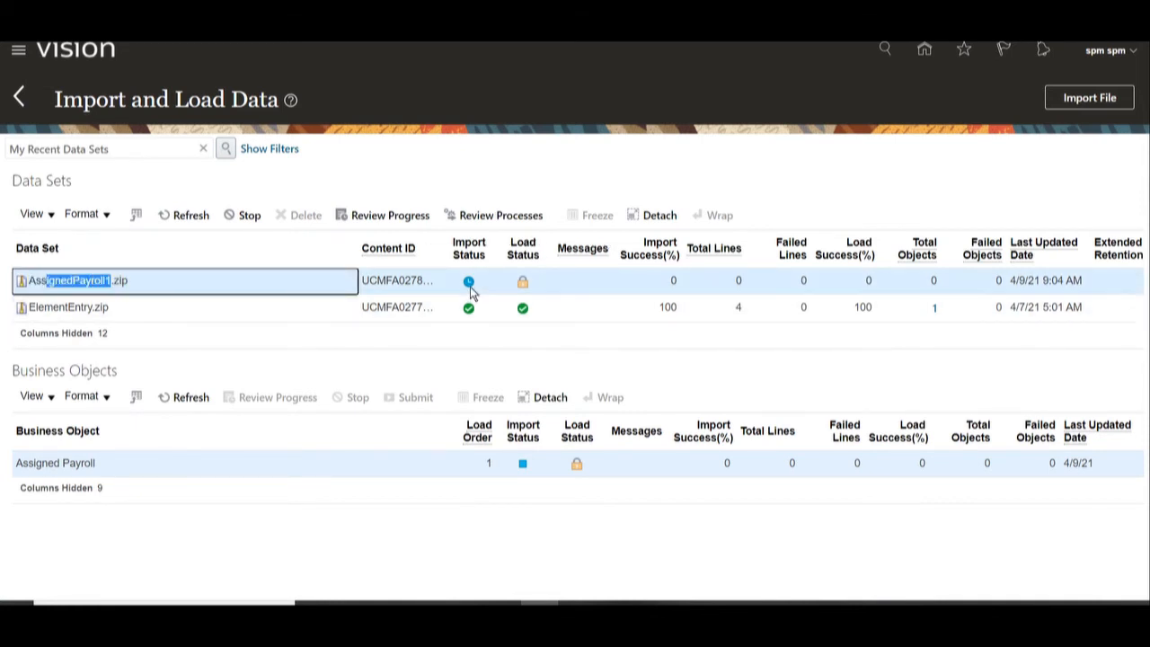
mouse_move(471, 291)
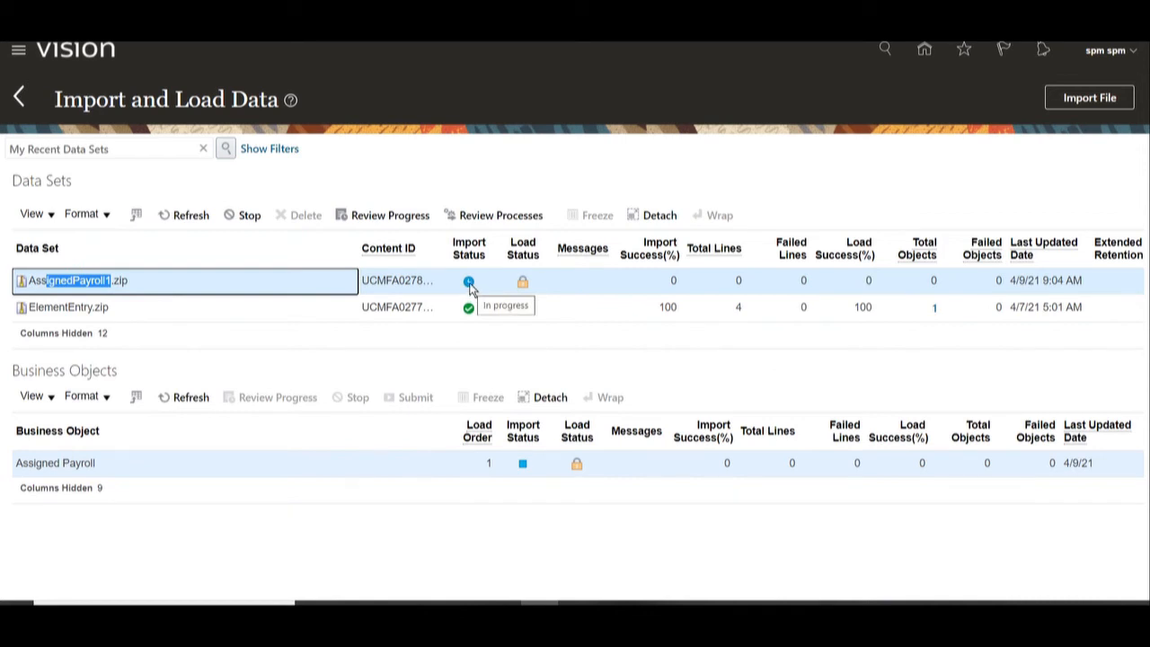
click(537, 166)
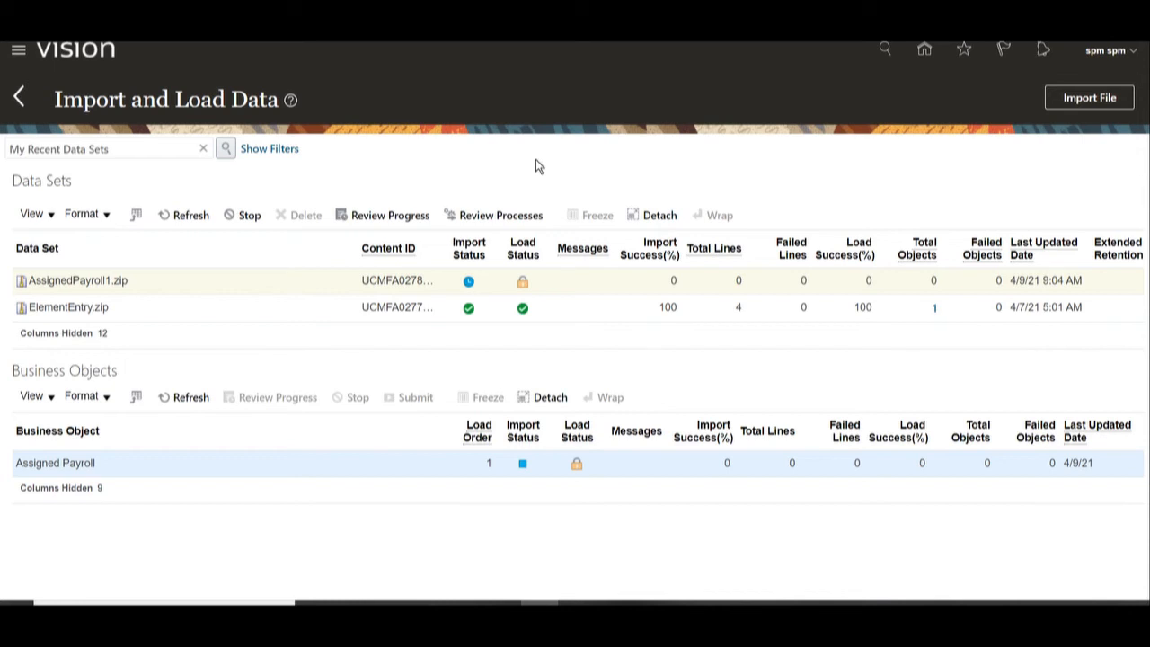
click(188, 216)
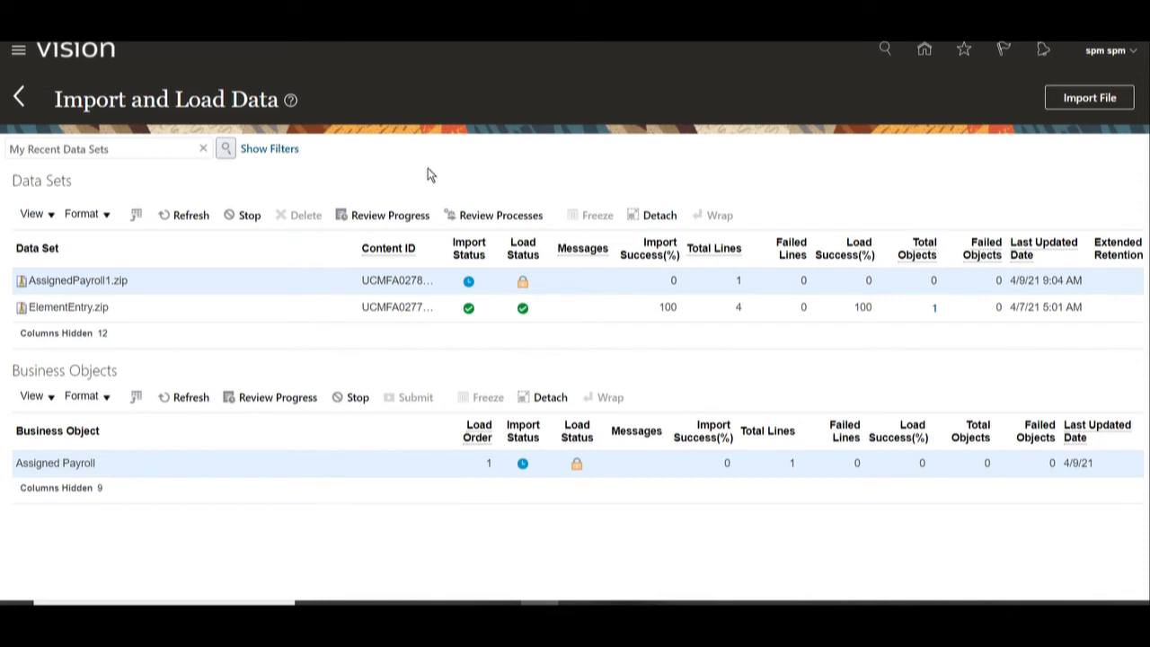
click(742, 282)
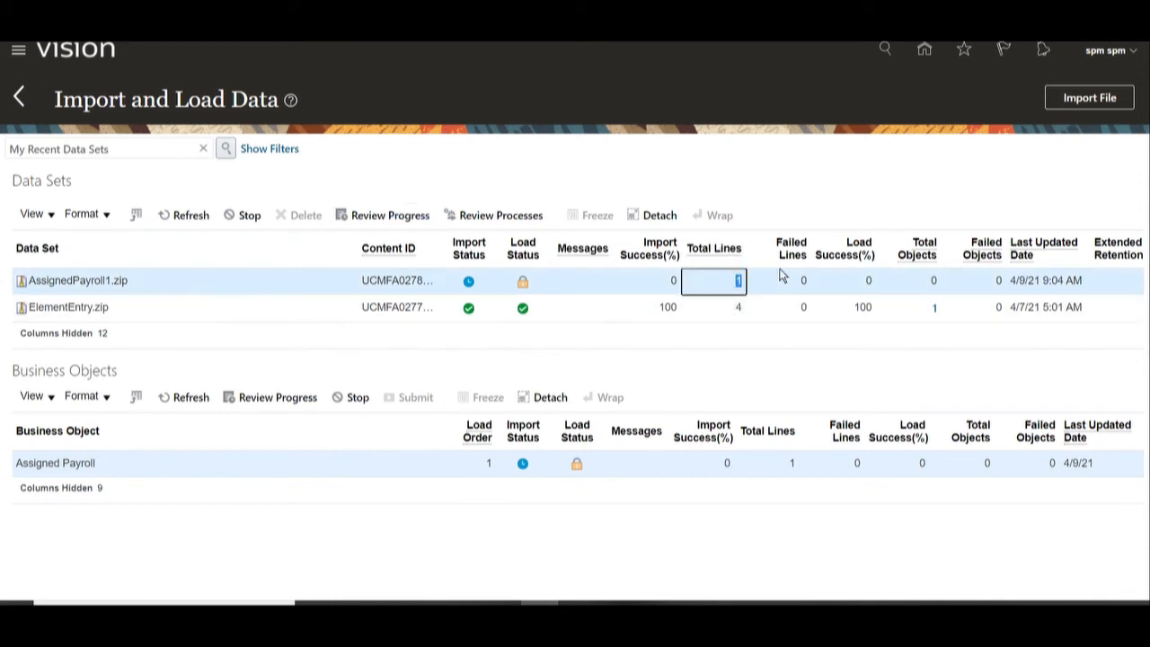
click(743, 168)
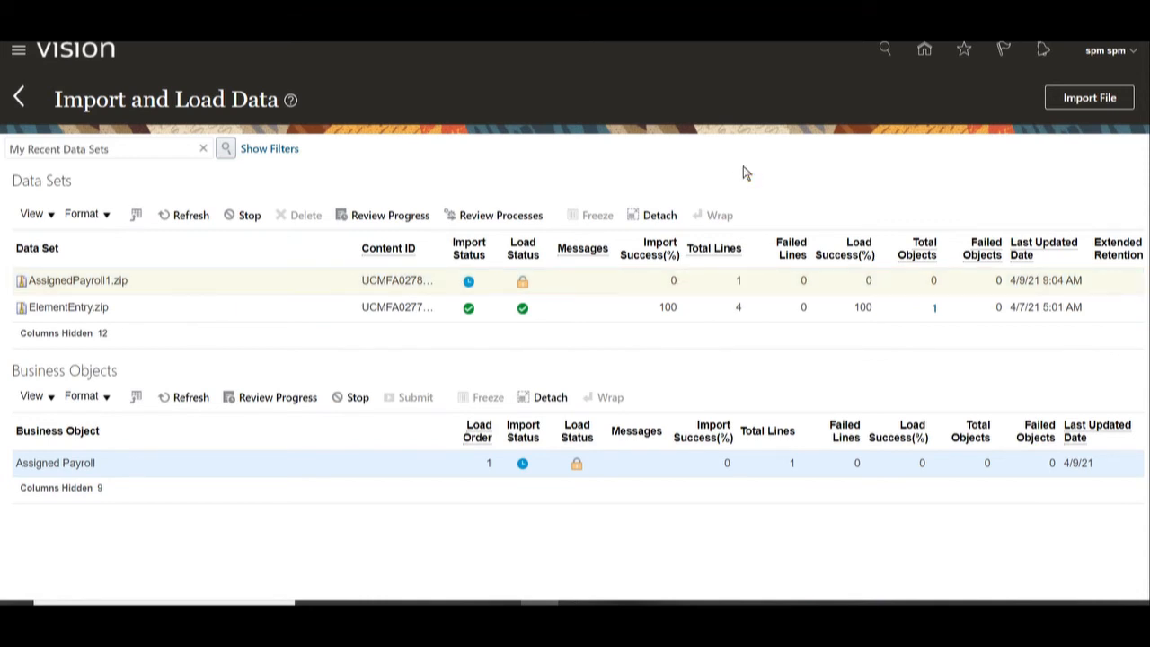
- Keep refreshing the data sets and check the load status of AssignedPayroll1.zip
click(185, 216)
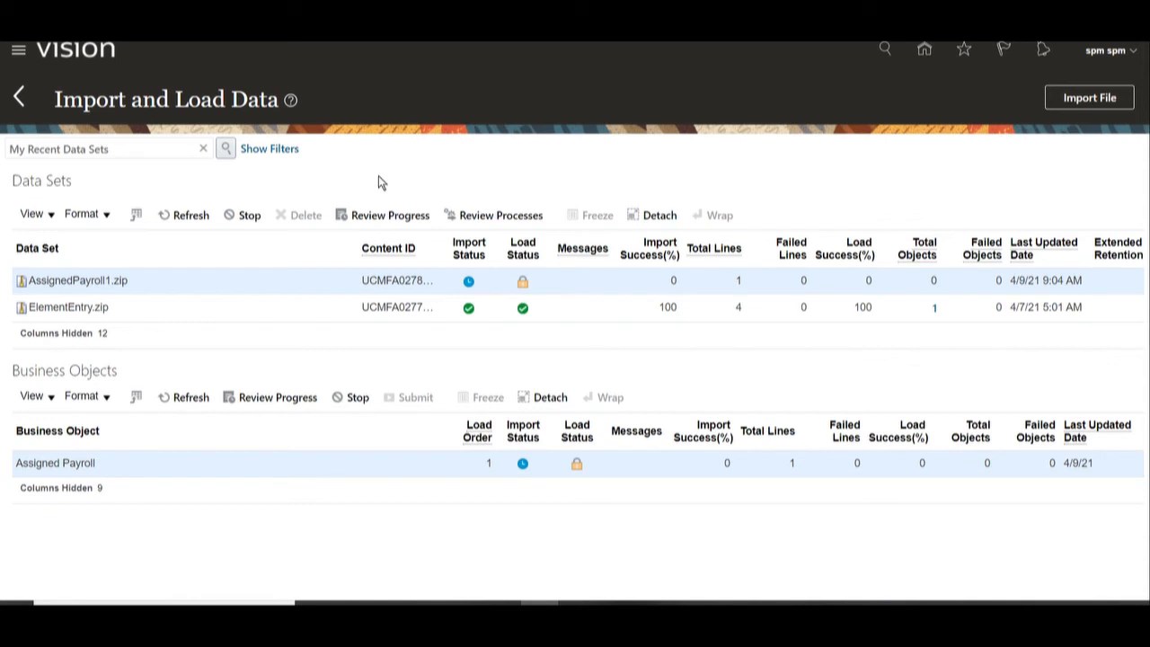
click(185, 215)
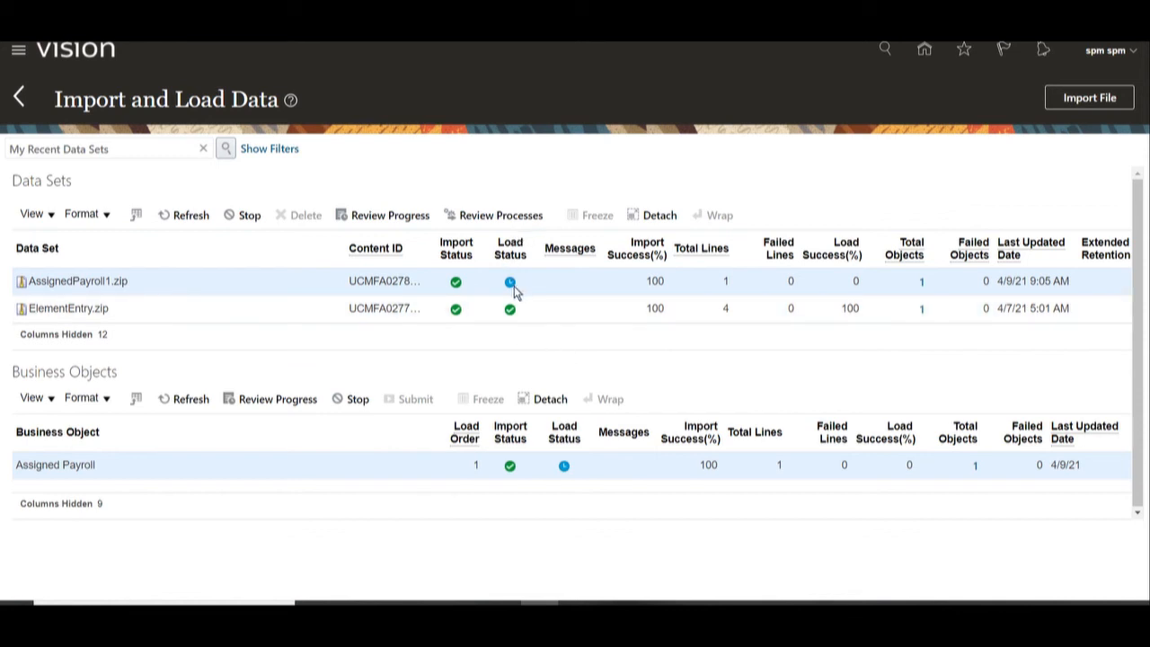
mouse_move(514, 291)
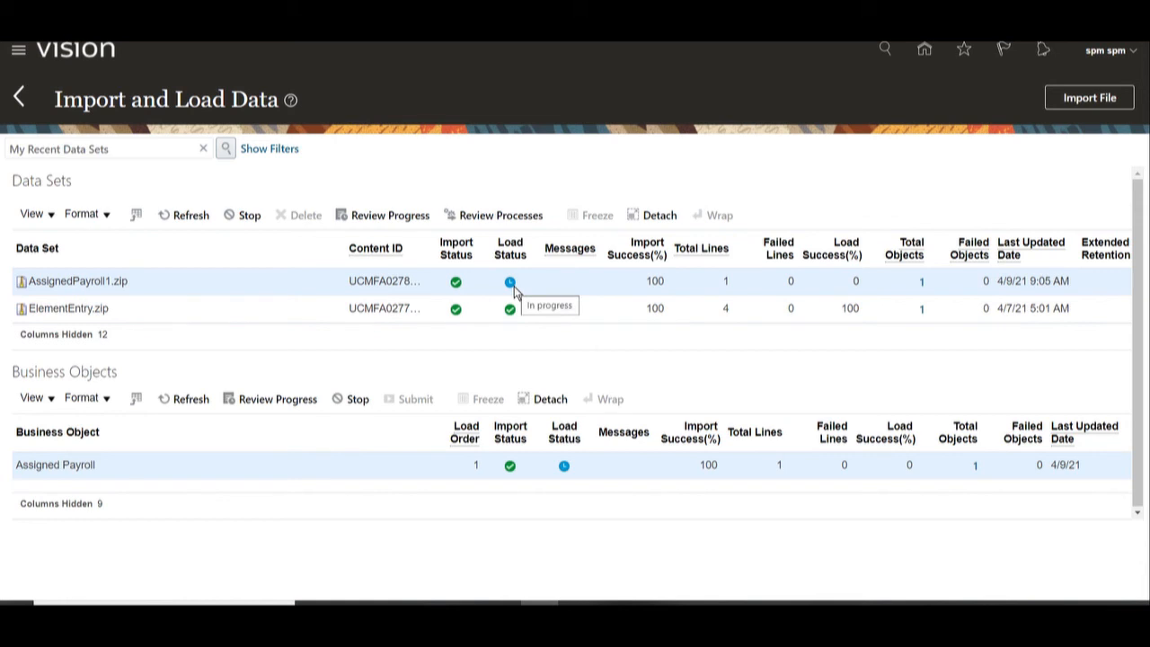
click(180, 215)
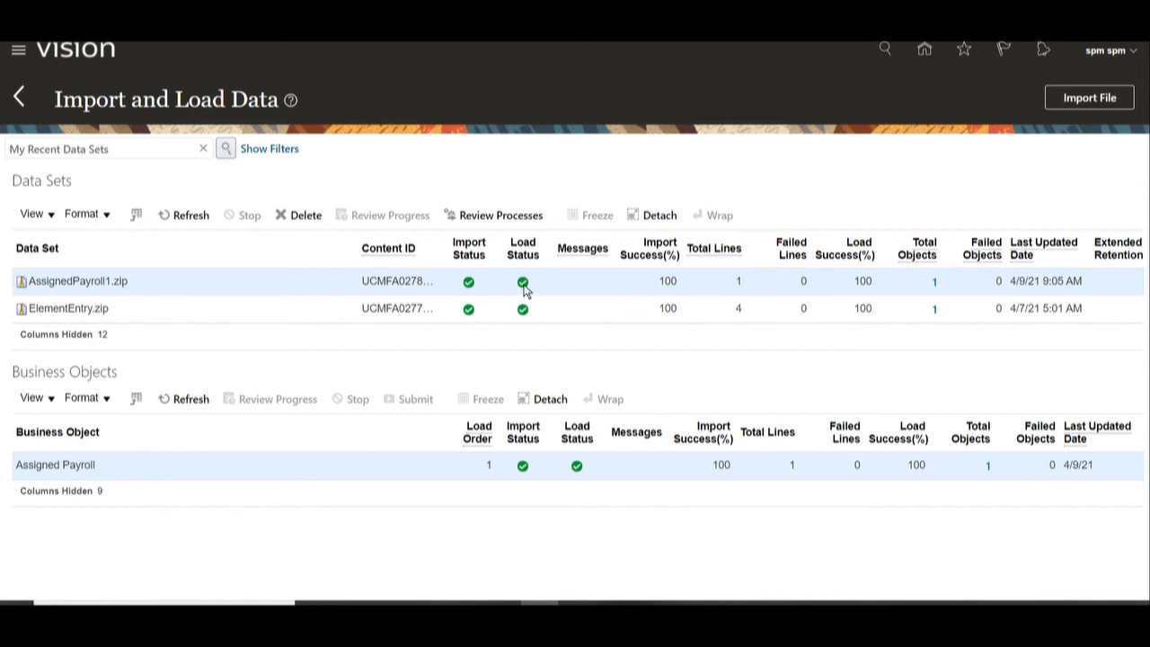
- Open Person Management from the home page and search for the employee by person number
click(925, 50)
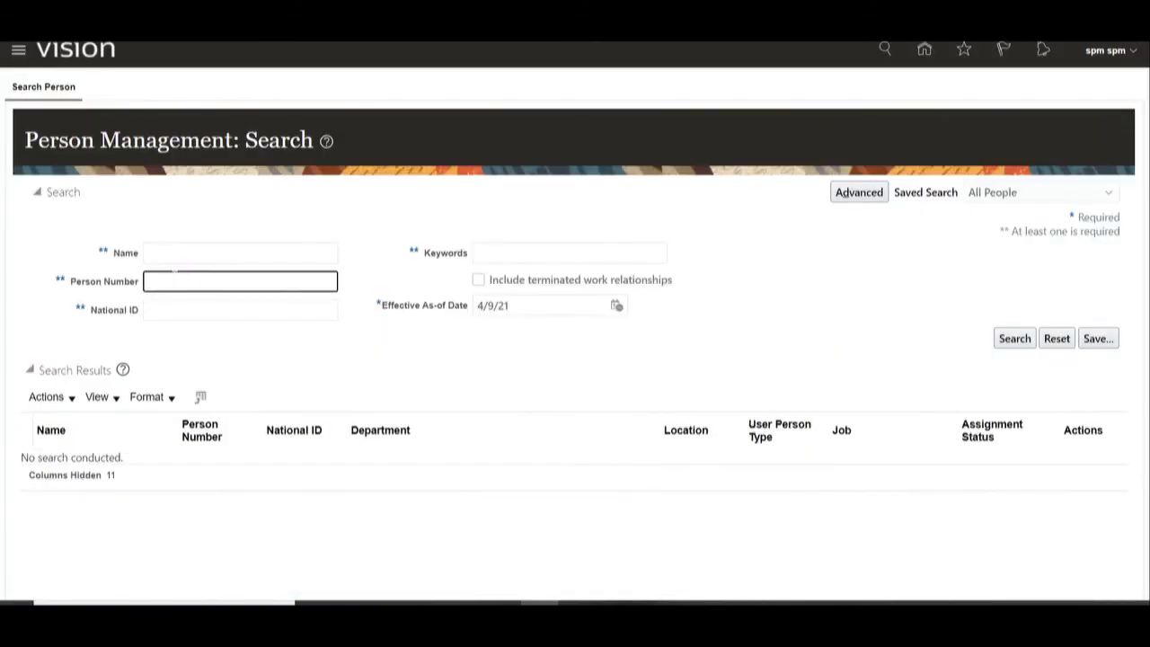
text(XXTEST1)
click(1010, 335)
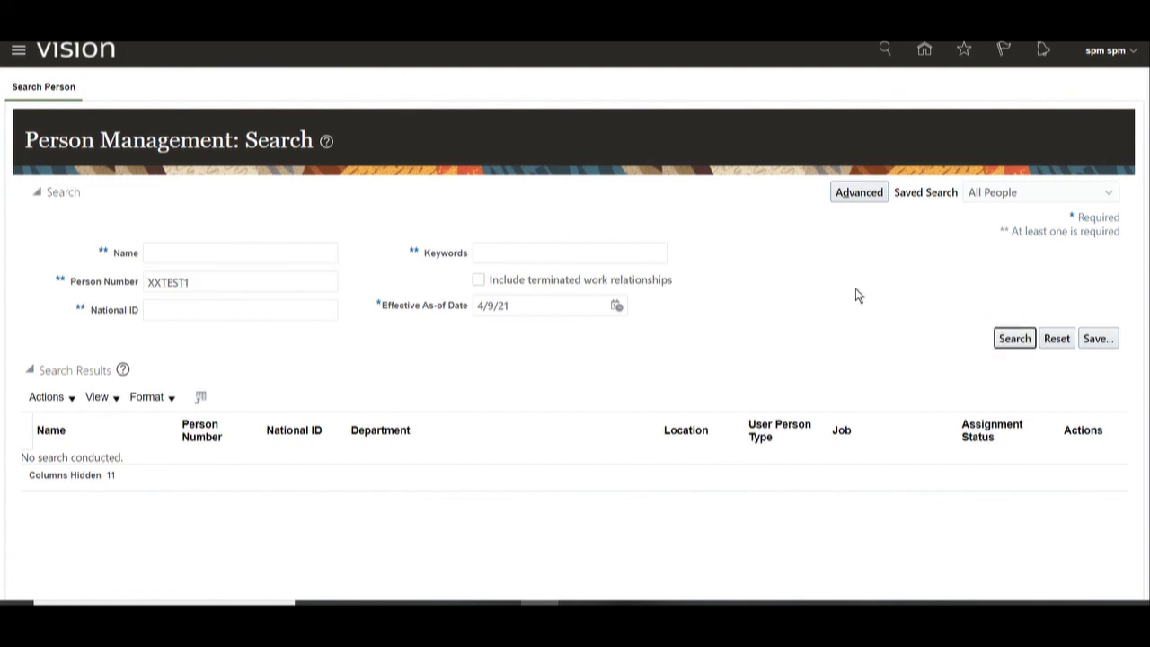
- Open the found employee's record from the search results and go to their Payroll Relationships page
click(63, 463)
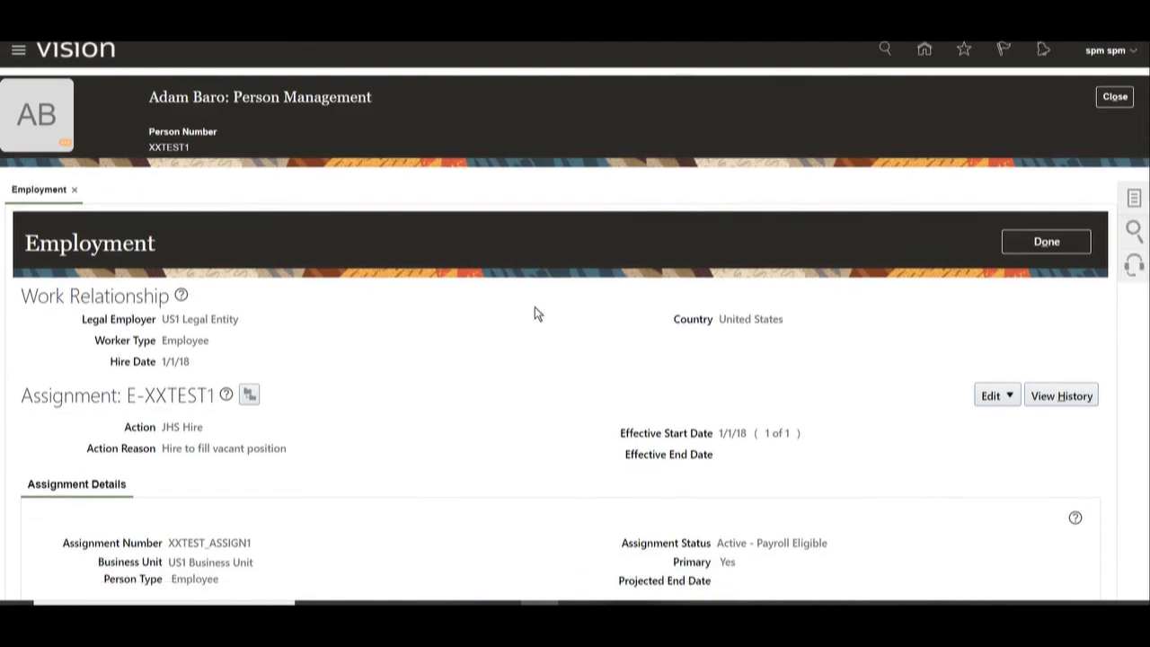
click(1136, 200)
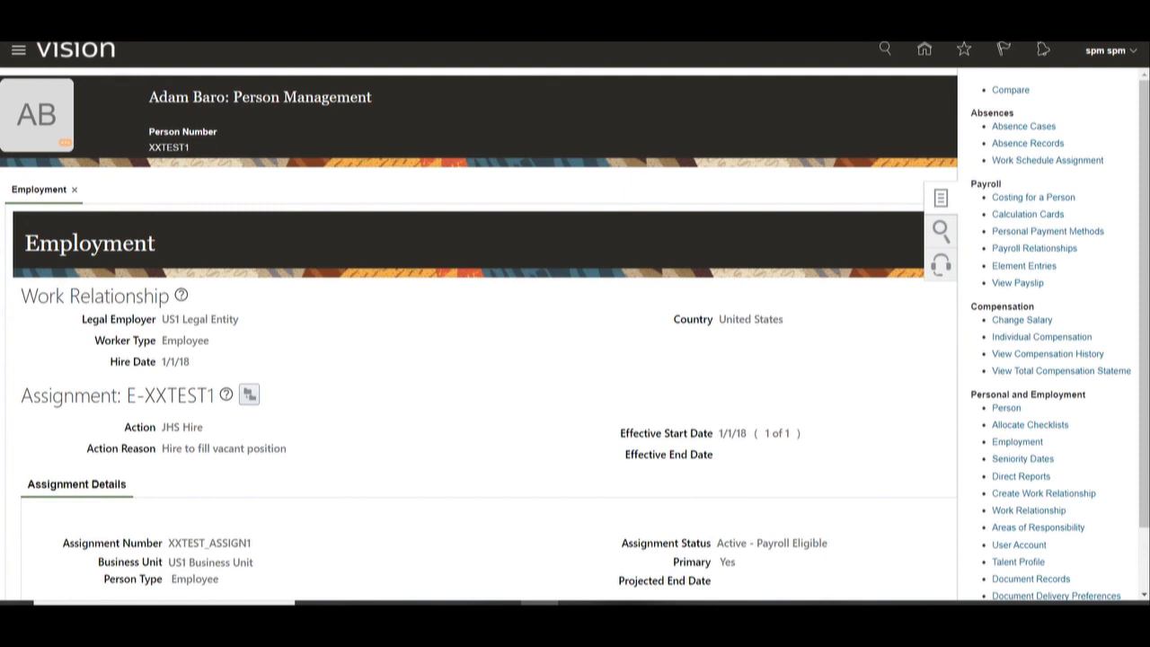
click(1040, 251)
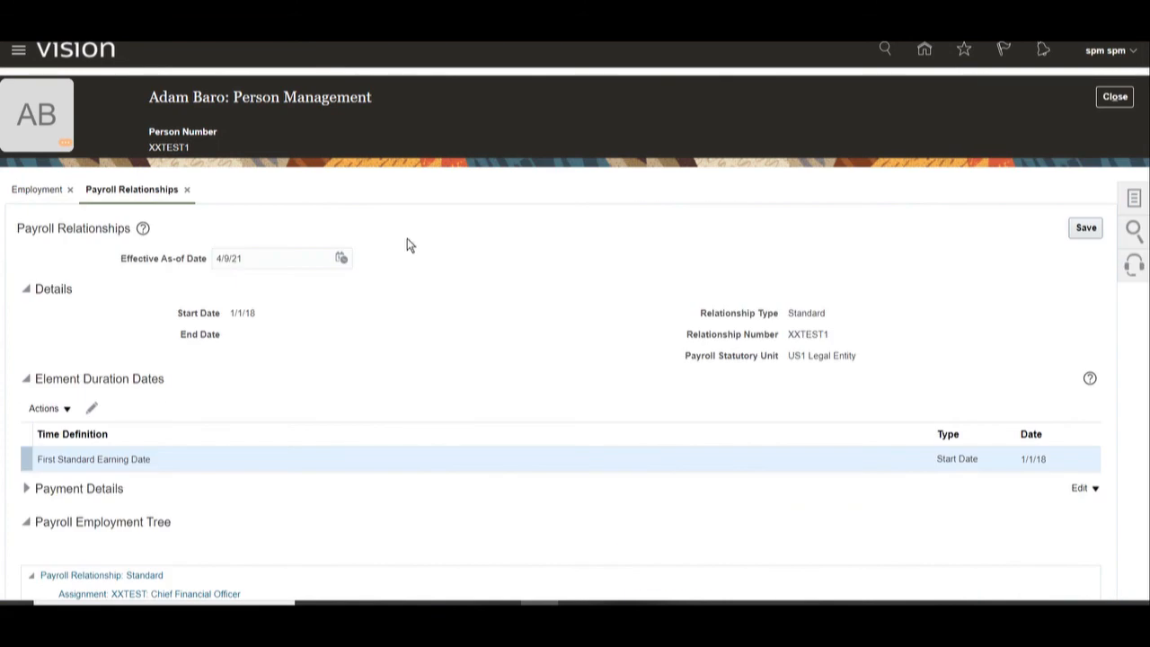
- Check the payroll name and start date in the assignment's Payroll Details, and return to the home page
scroll(466, 289, down, 5)
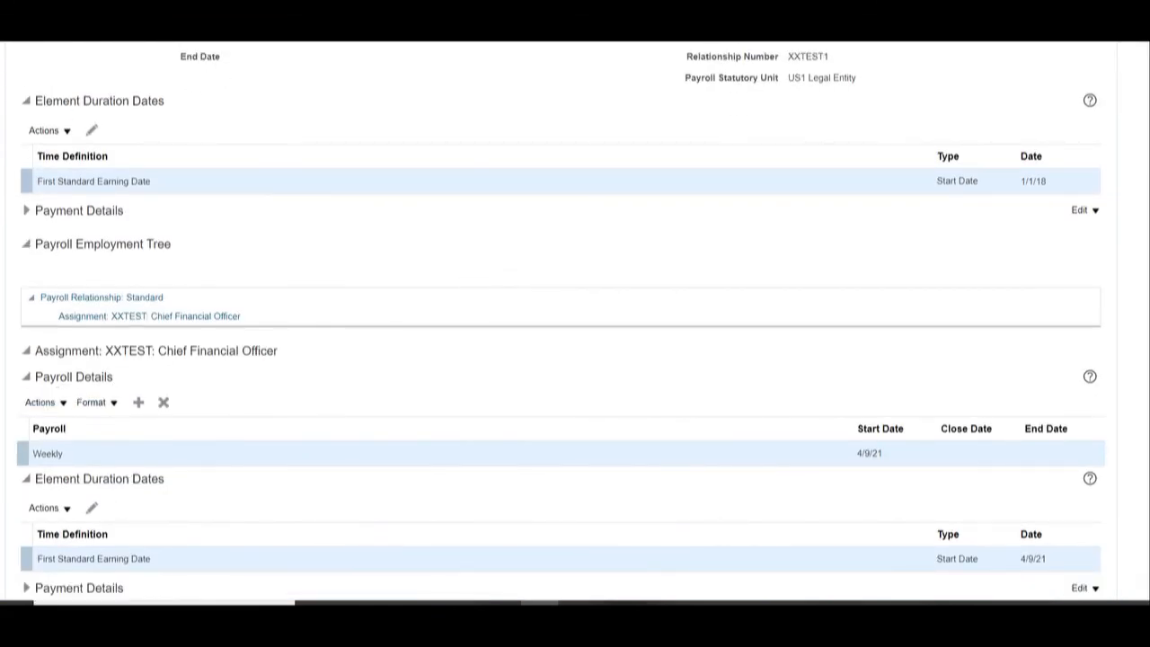
click(51, 453)
double_click(51, 453)
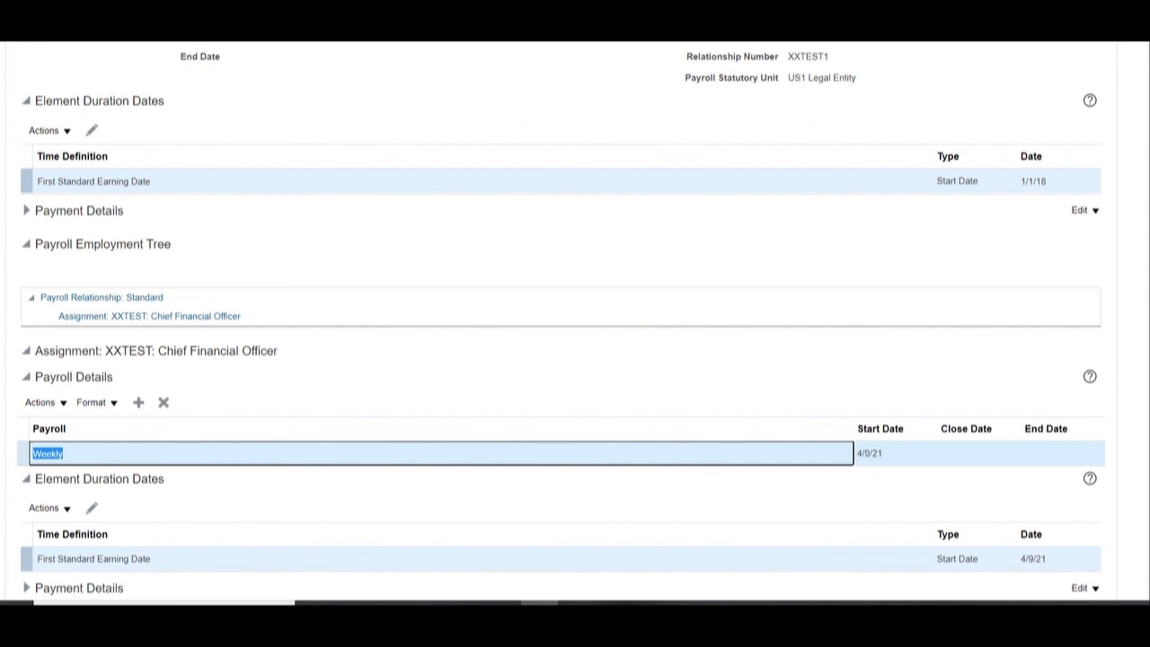
click(862, 452)
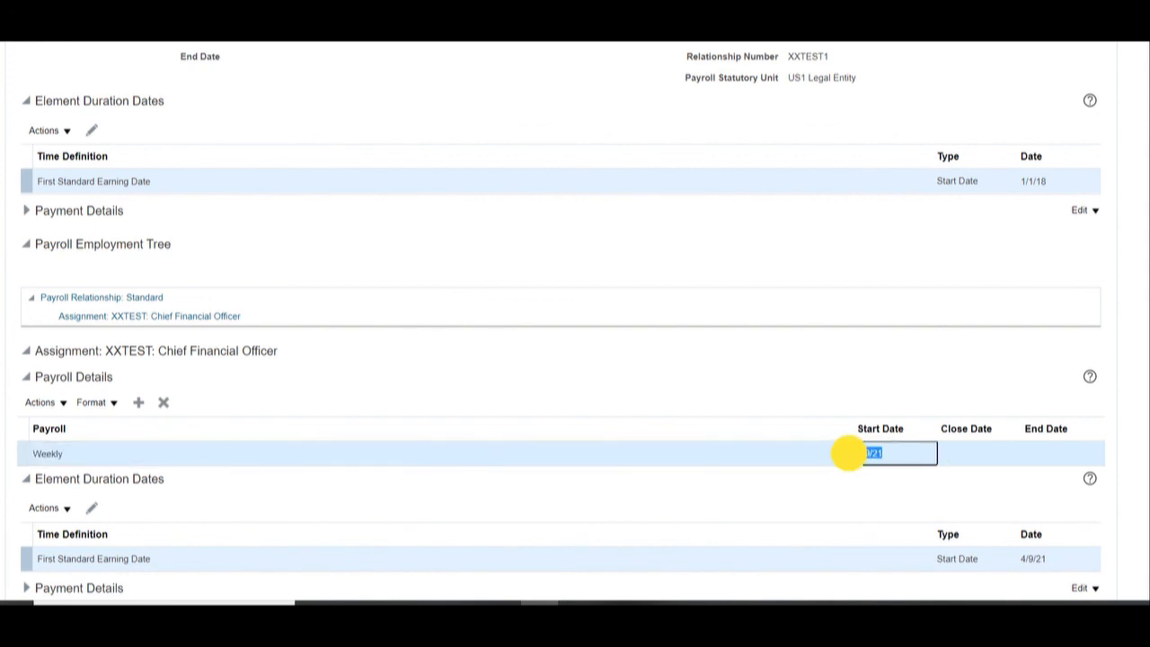
scroll(840, 459, down, 2)
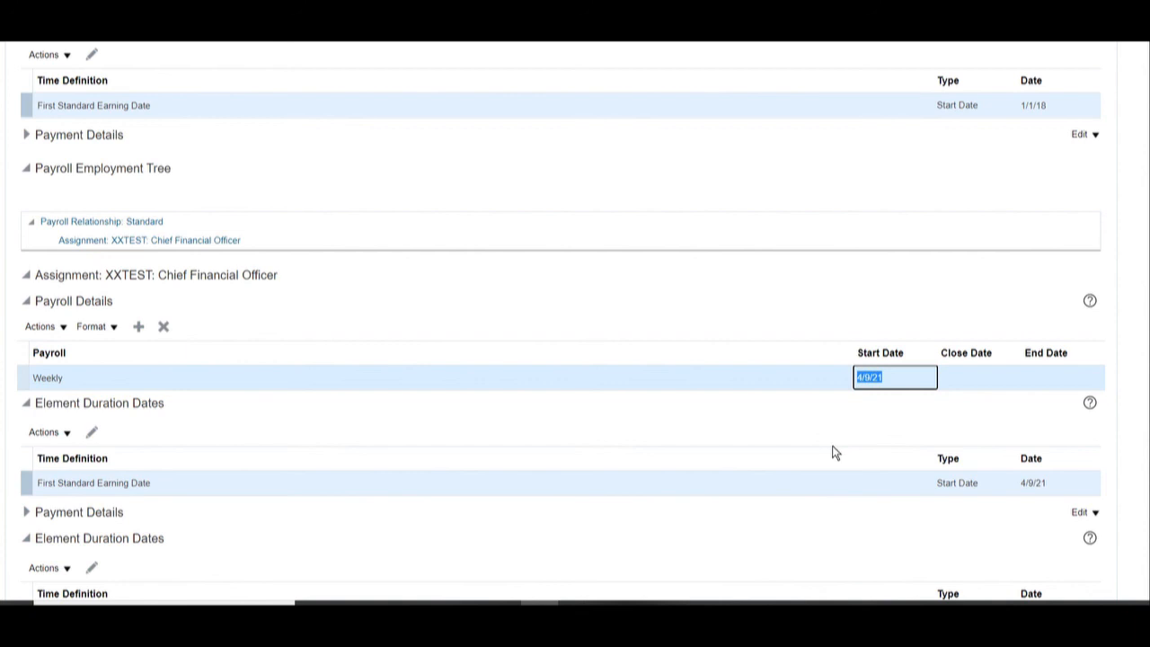
scroll(832, 452, up, 8)
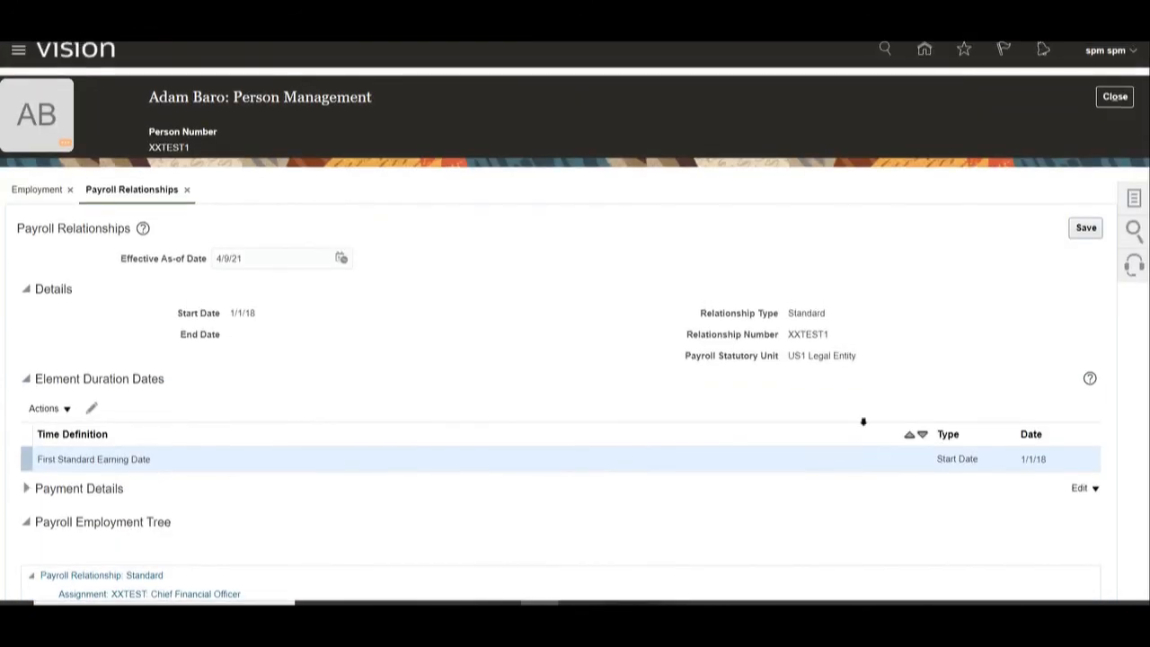
click(924, 50)
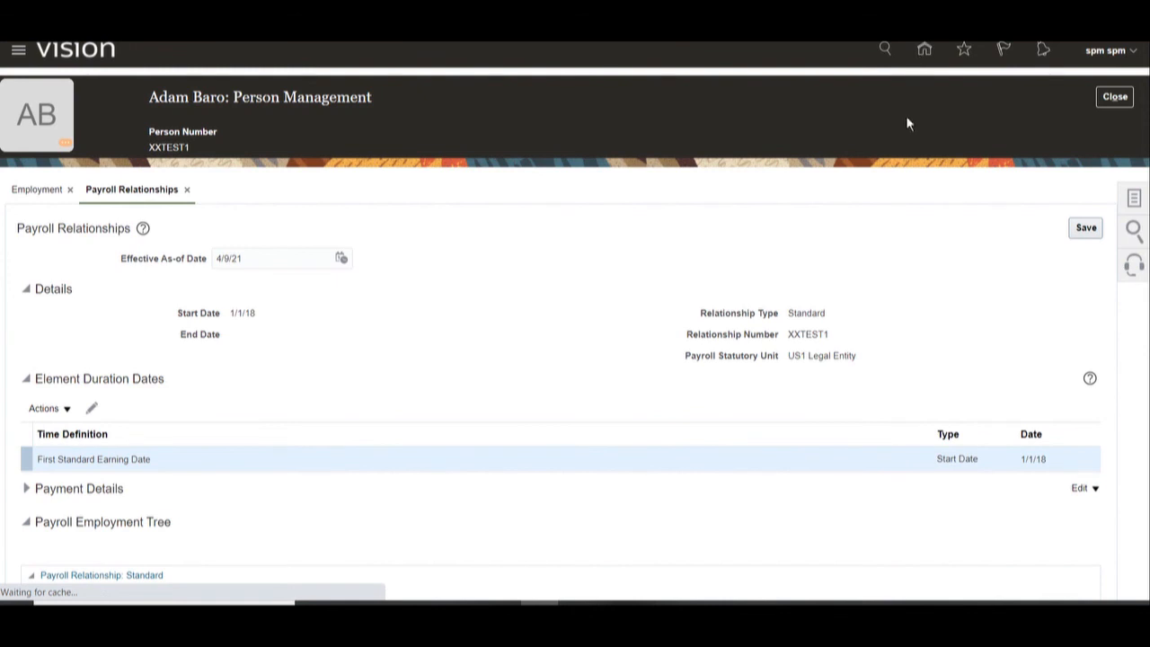